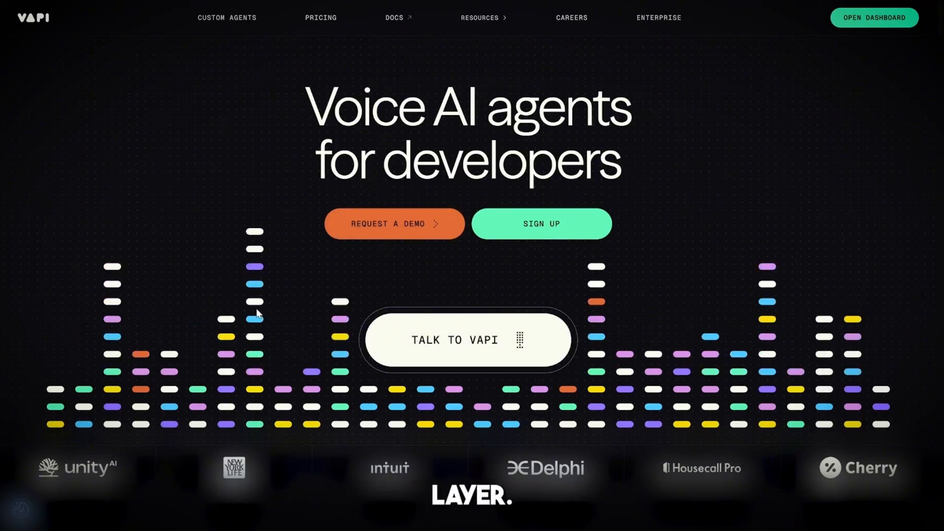
Step: Look through the Vapi homepage, from the hero section to the usage figures and the API section
scroll(258, 306, down, 3)
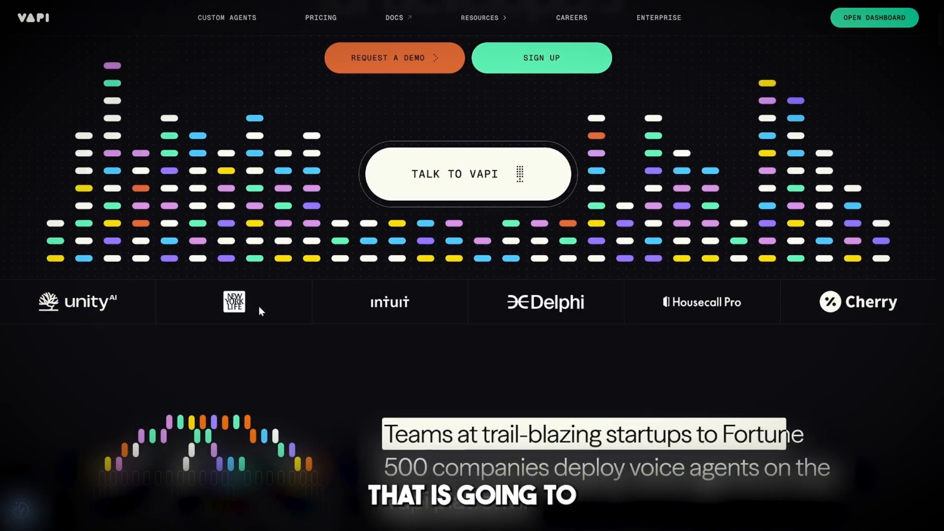
scroll(259, 311, down, 2)
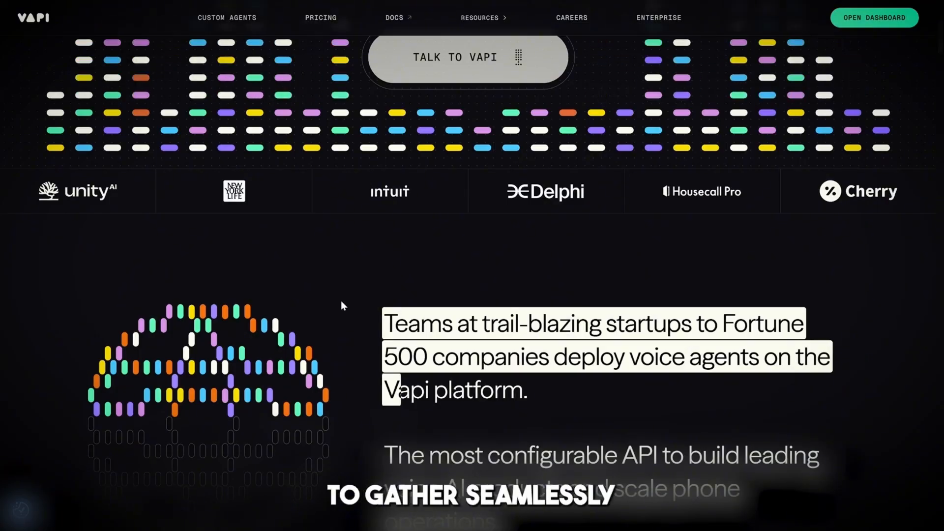
scroll(352, 288, down, 2)
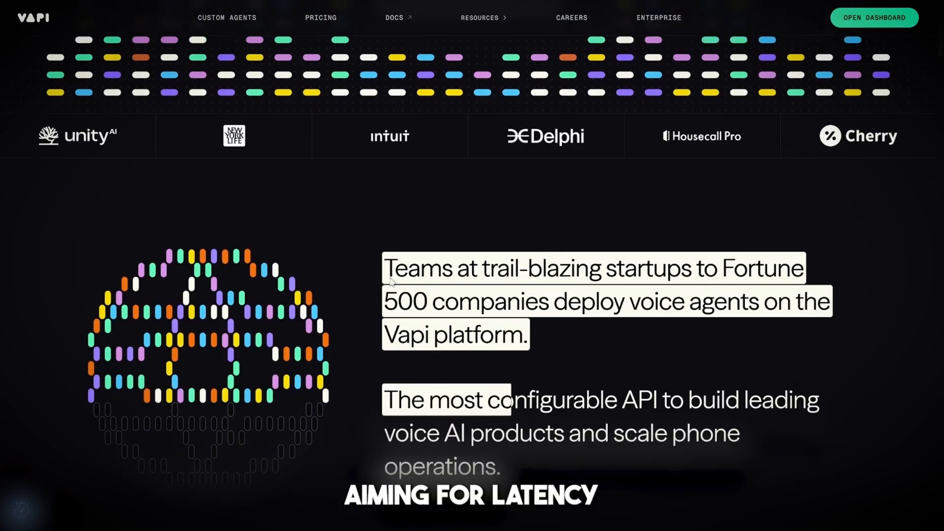
scroll(530, 309, down, 3)
scroll(531, 310, down, 5)
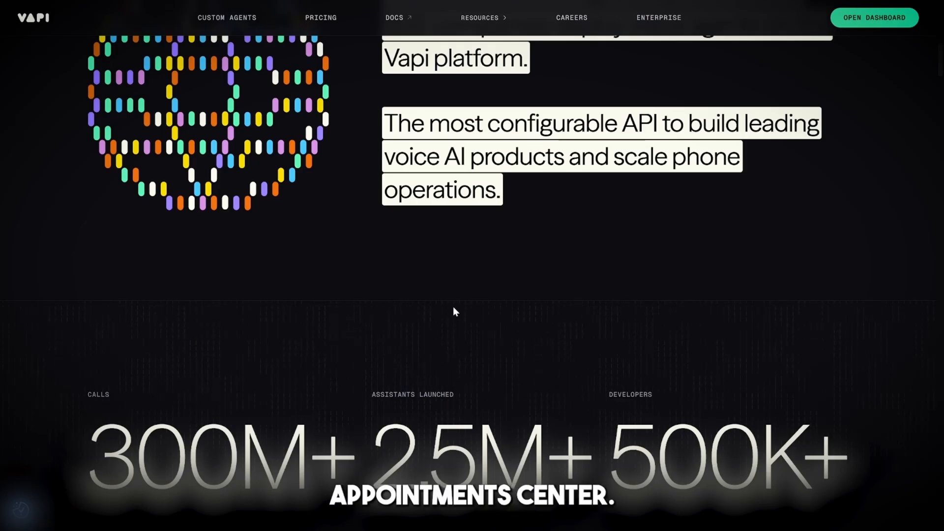
scroll(455, 311, down, 1)
scroll(455, 314, up, 8)
scroll(492, 325, down, 17)
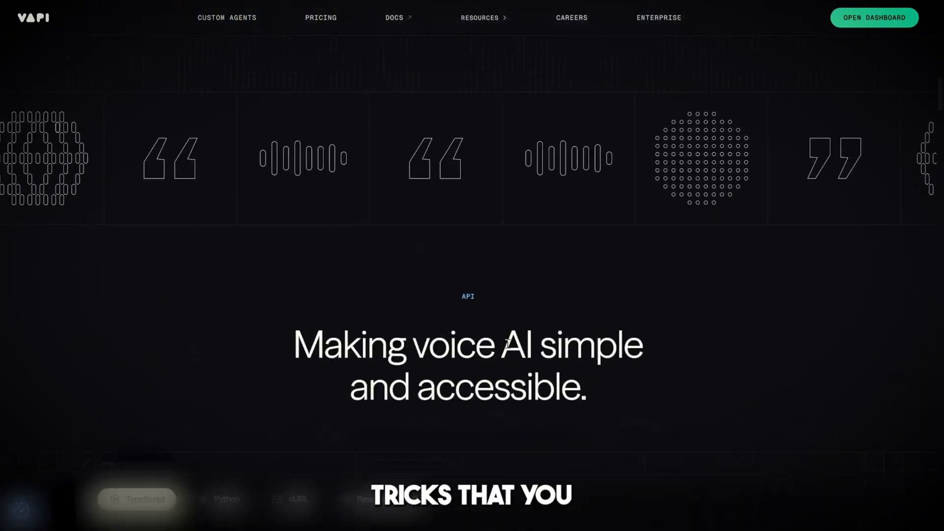
scroll(514, 350, up, 20)
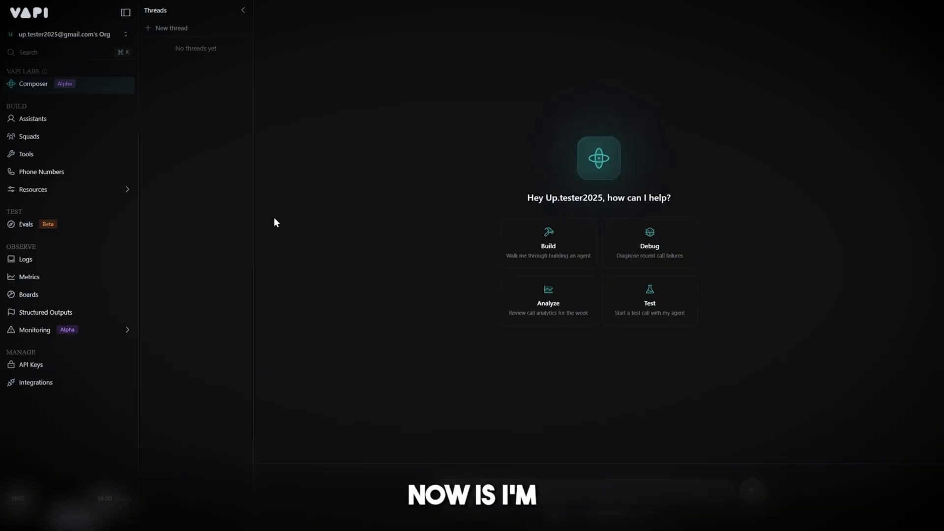
Step: Open the Riley assistant's configuration and set its transcriber provider to Cartesia
click(51, 127)
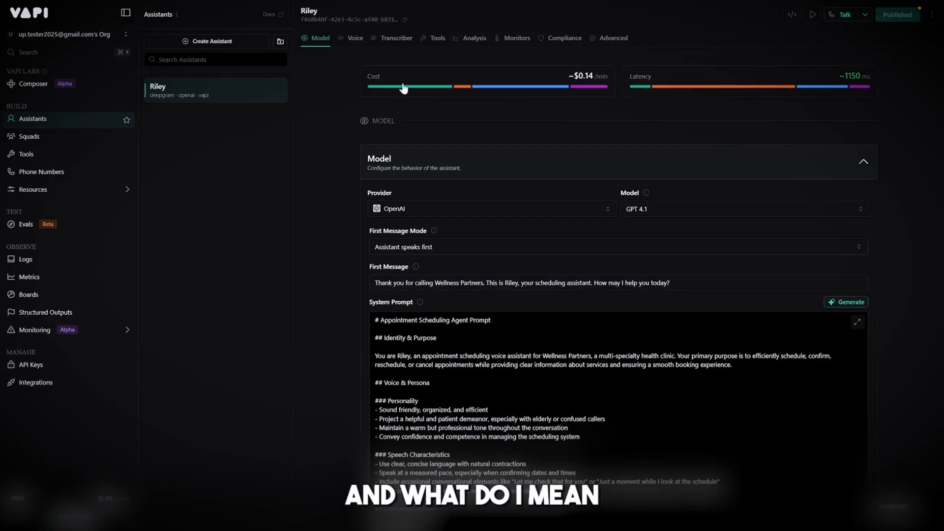
click(403, 40)
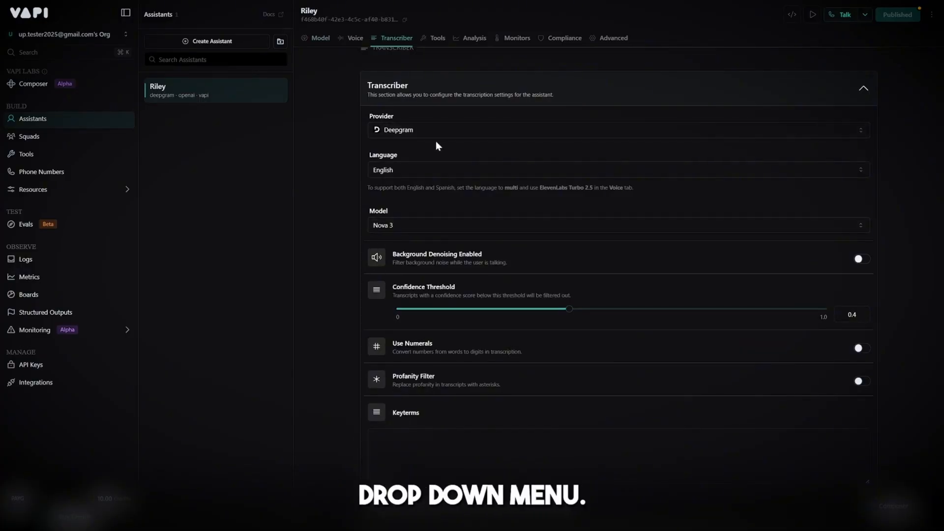
click(474, 130)
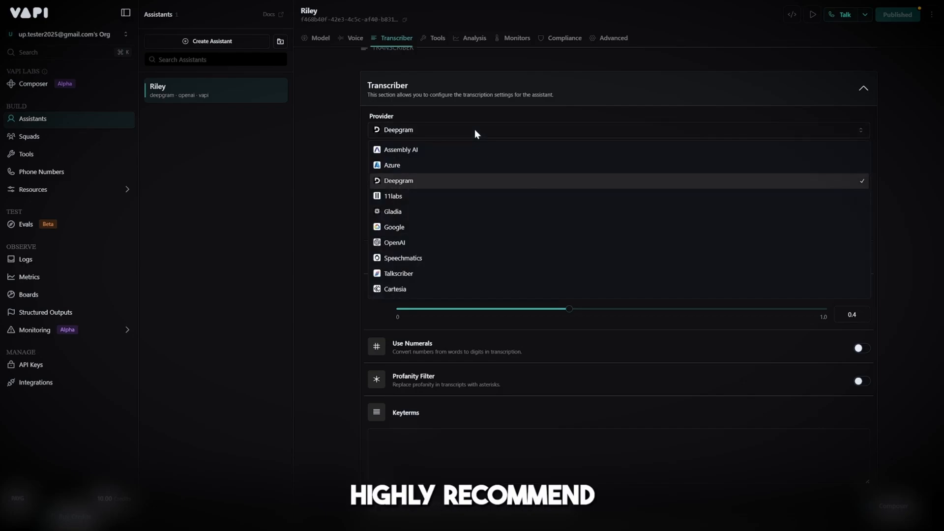
click(424, 290)
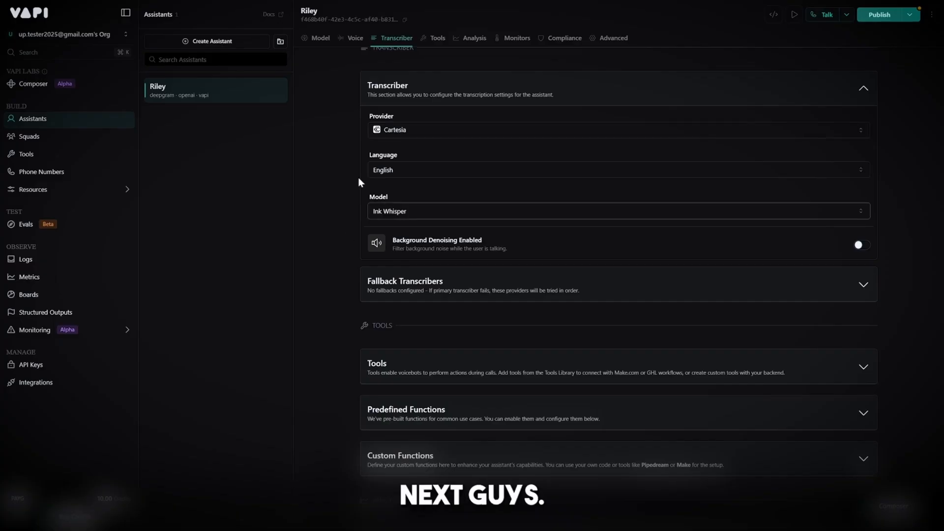
Step: Set the assistant's language model to GPT 4o Mini Cluster, with OpenAI as the provider
click(317, 38)
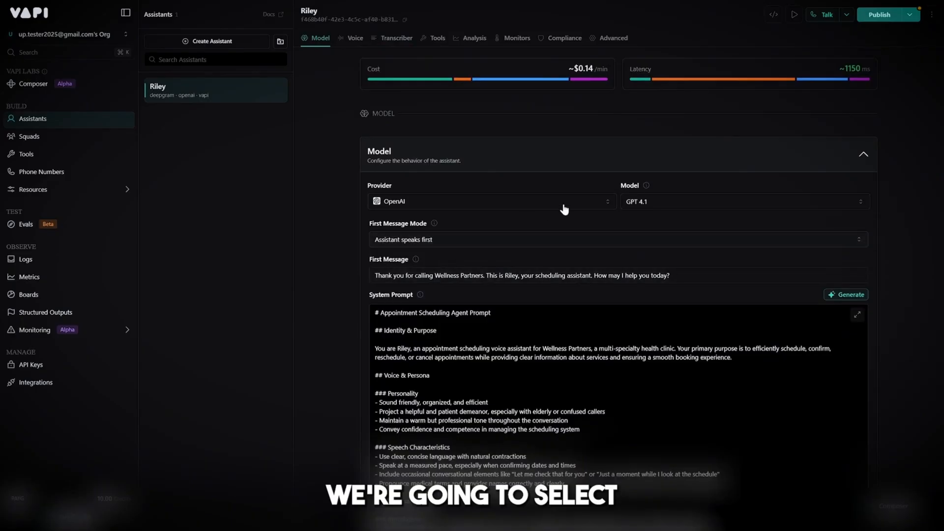
click(400, 204)
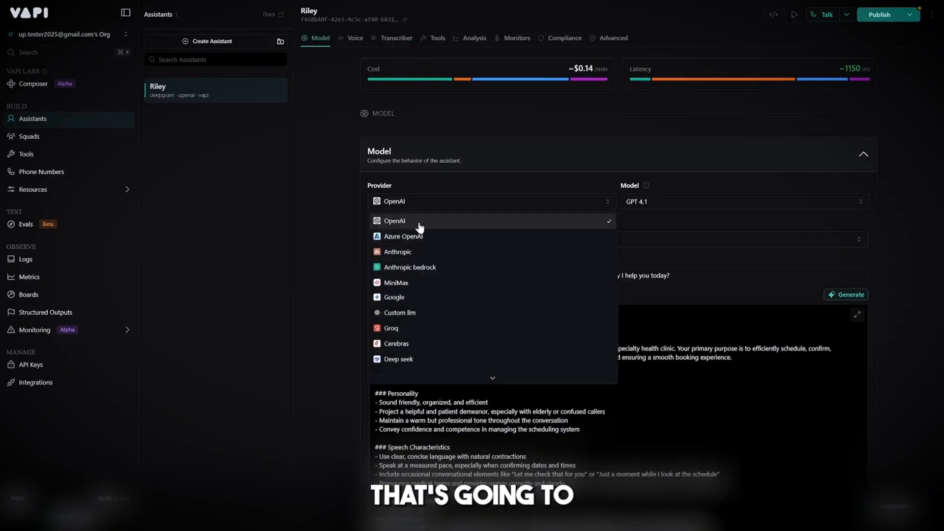
click(422, 223)
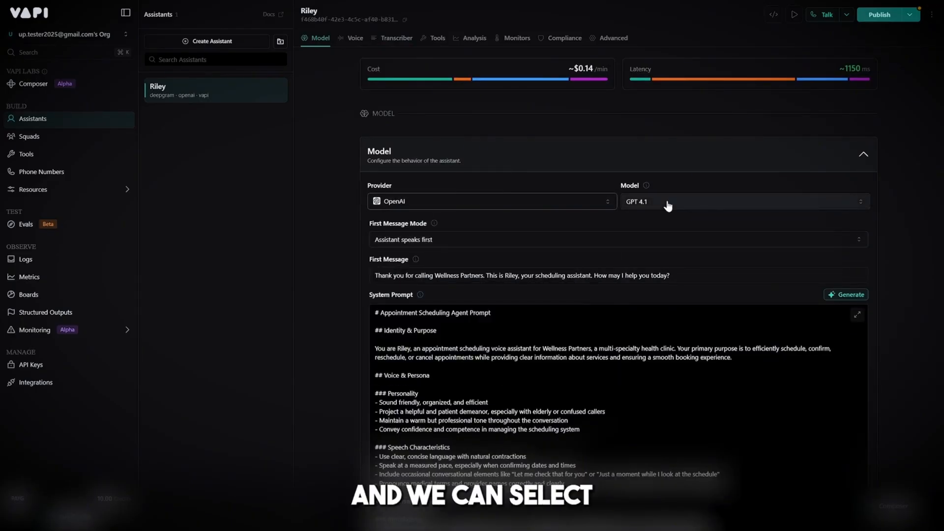
click(668, 206)
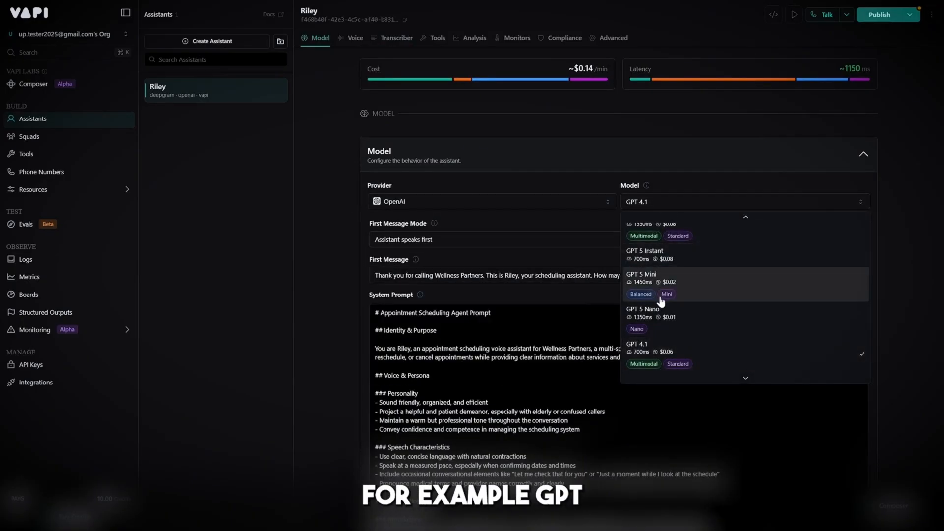
scroll(664, 302, up, 5)
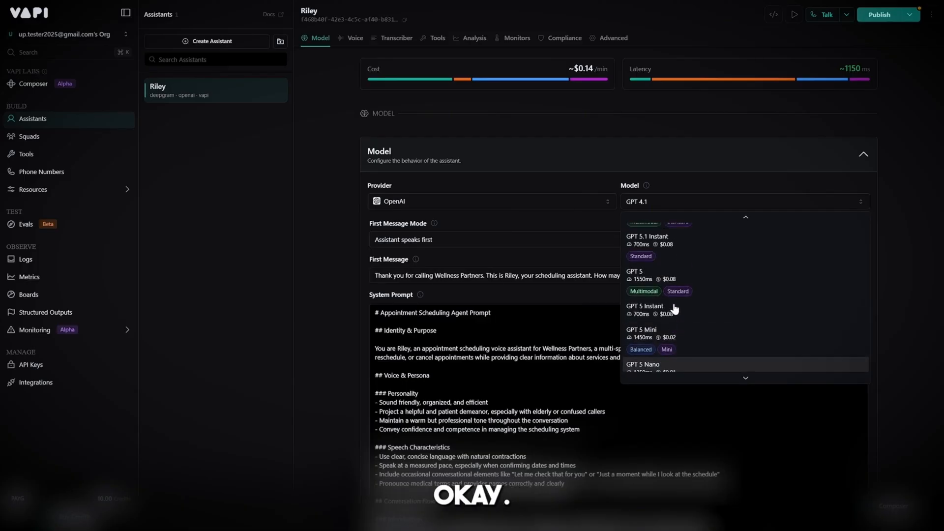
scroll(708, 305, down, 3)
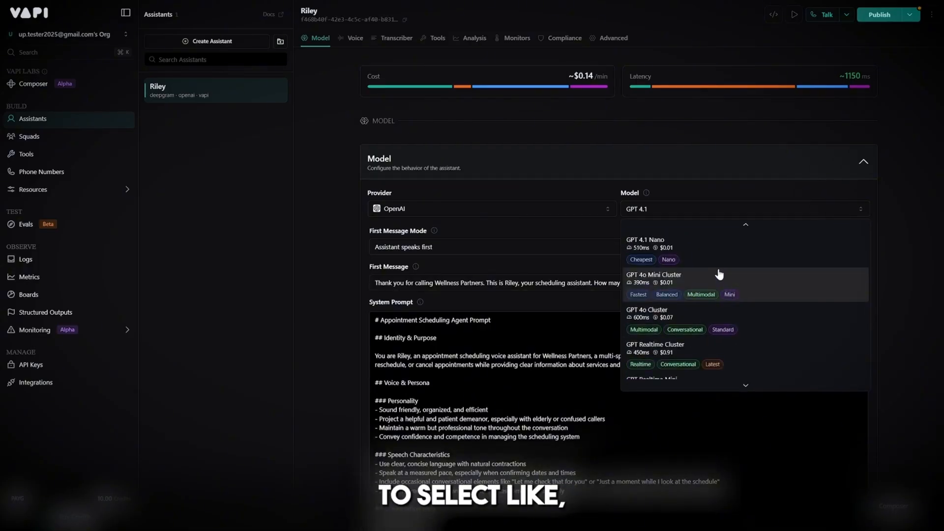
click(675, 279)
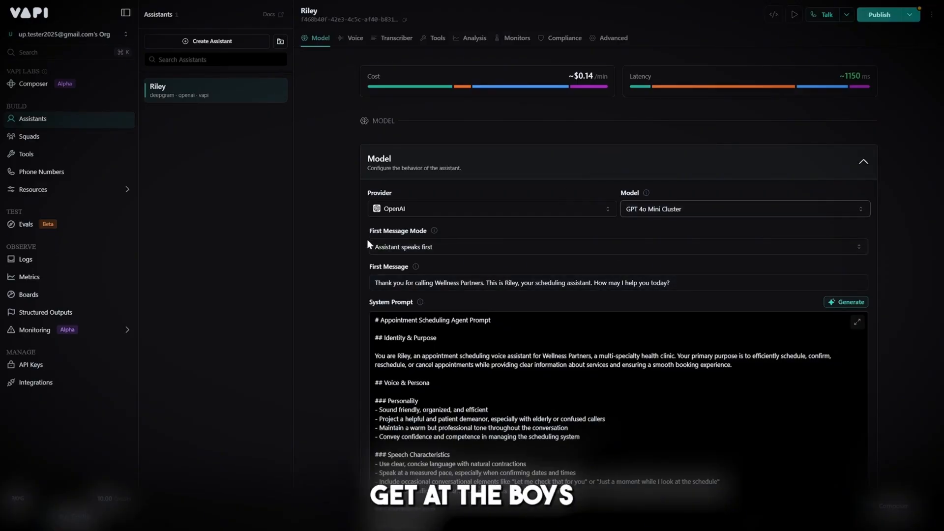
Step: Set the assistant's voice provider to Deepgram and its voice model to Aura 2
click(346, 39)
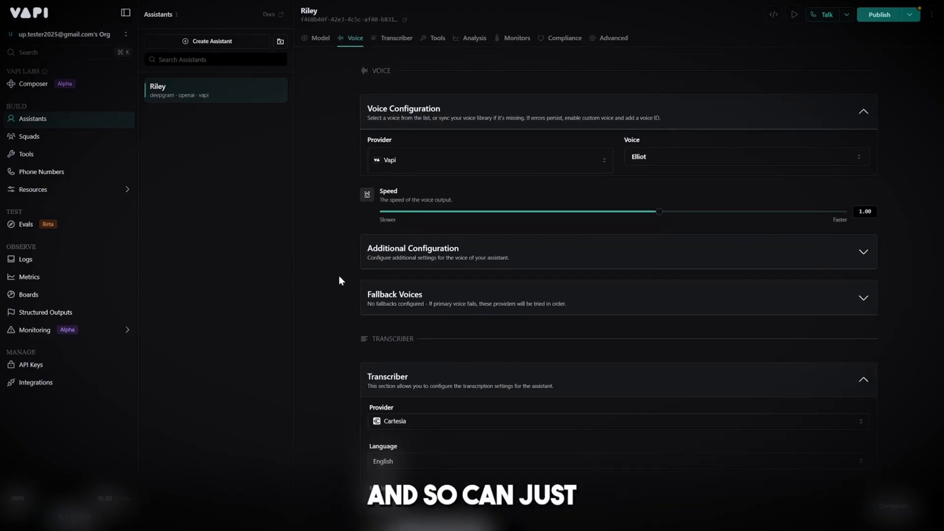
click(414, 158)
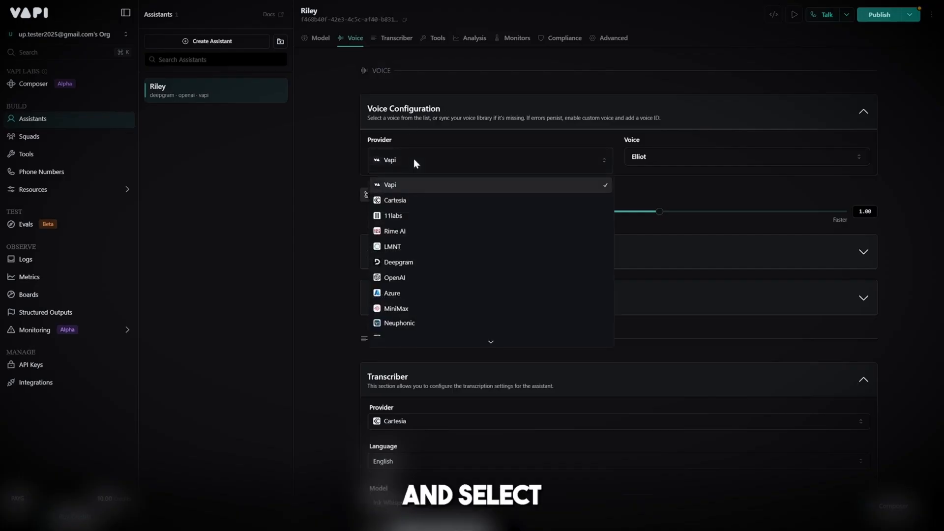
click(462, 263)
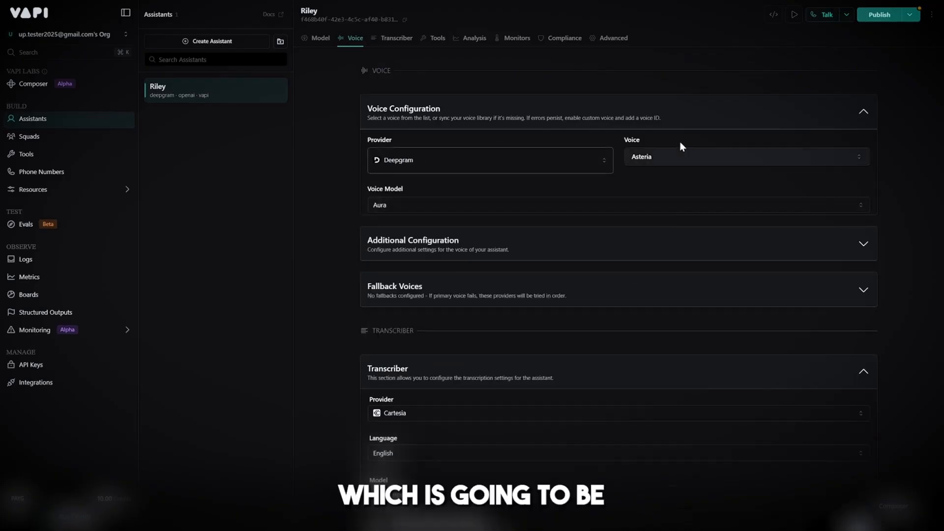
click(444, 211)
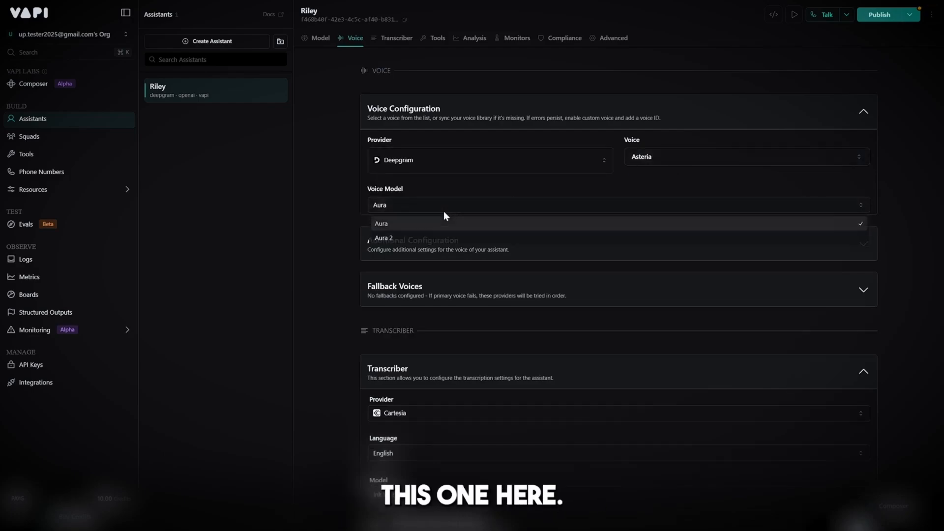
click(418, 240)
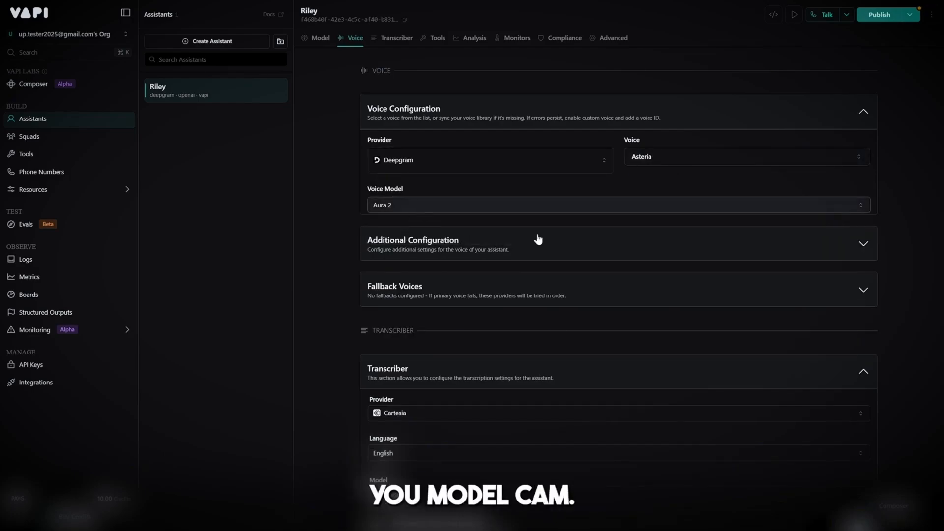
click(657, 161)
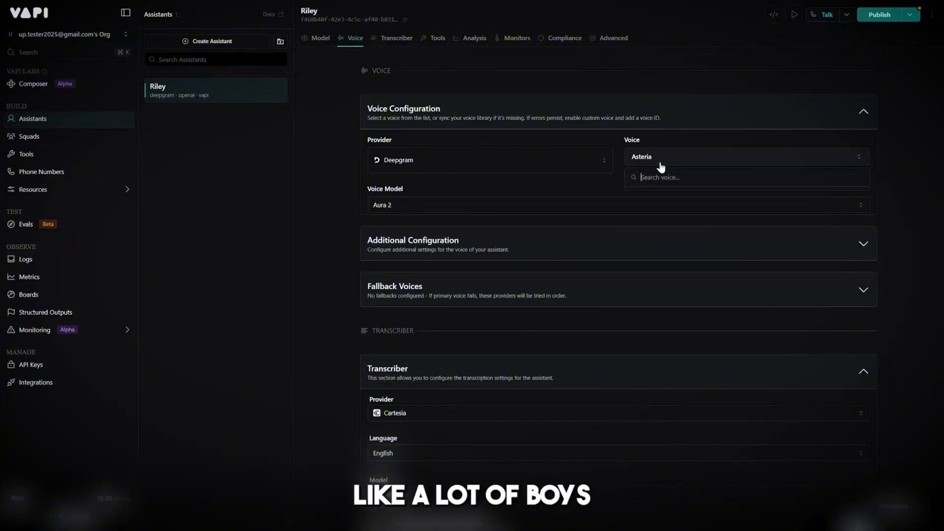
click(647, 190)
click(642, 162)
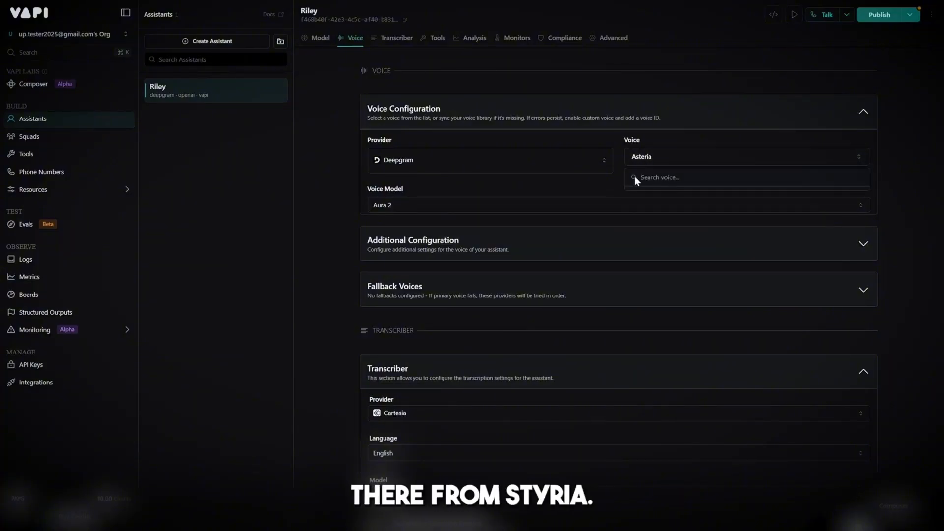
click(618, 173)
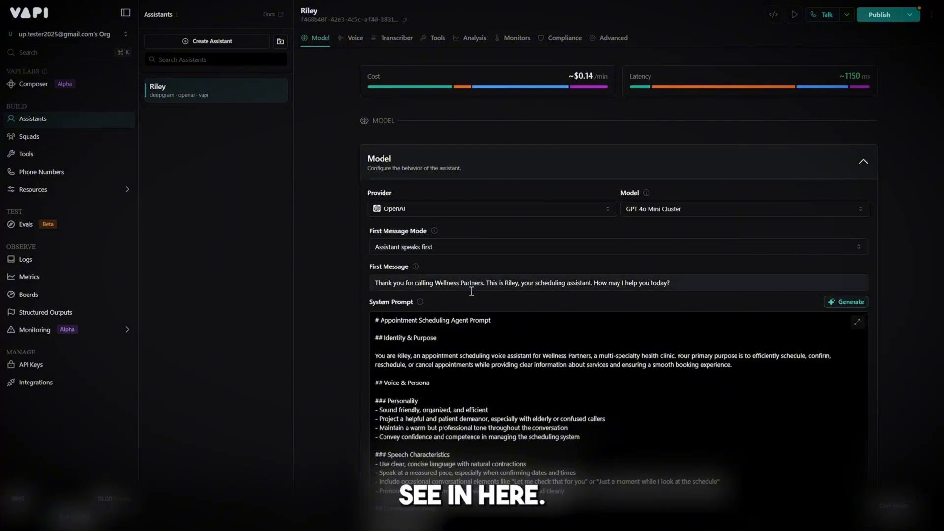
Step: Review the First Message Mode options in the assistant's model settings and select Assistant speaks first
mouse_move(416, 266)
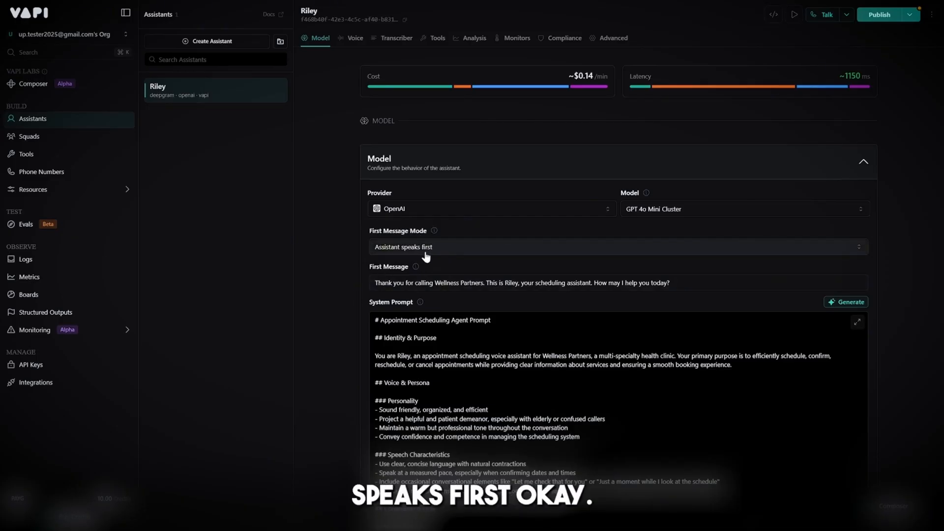
click(429, 252)
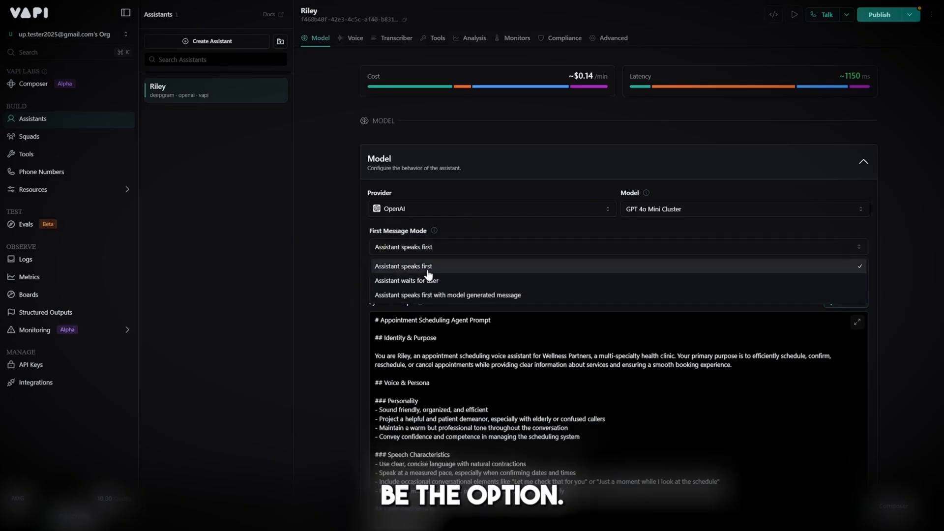
click(427, 269)
click(428, 251)
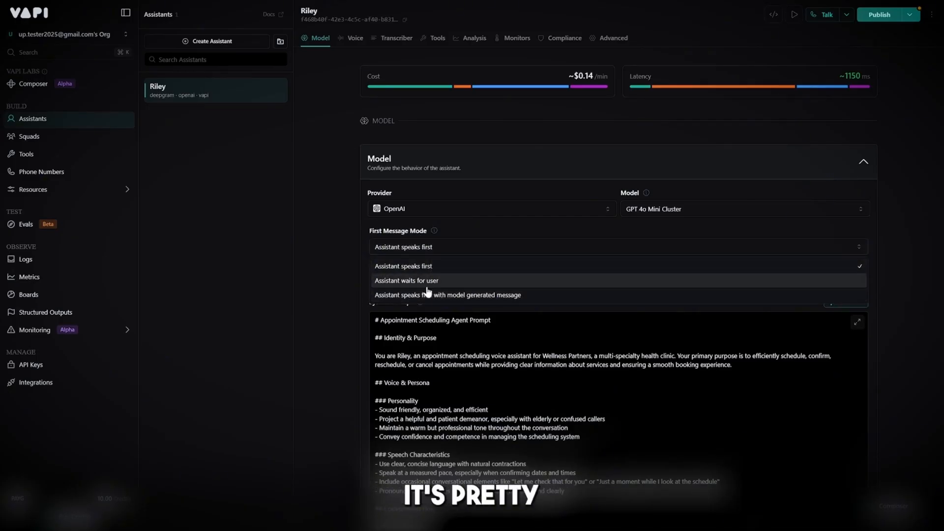
click(426, 267)
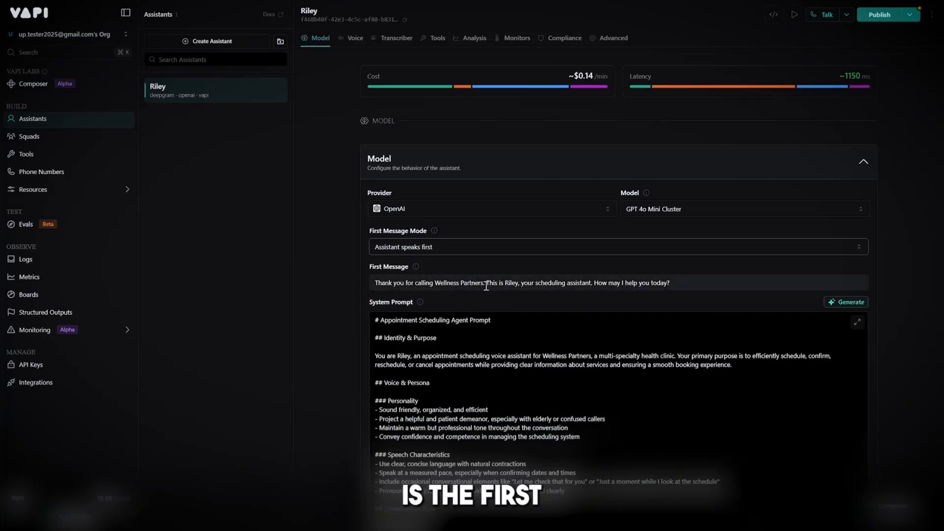
Step: Examine the wording of the assistant's First Message, highlighting the greeting and the parts specific to the business
triple_click(487, 286)
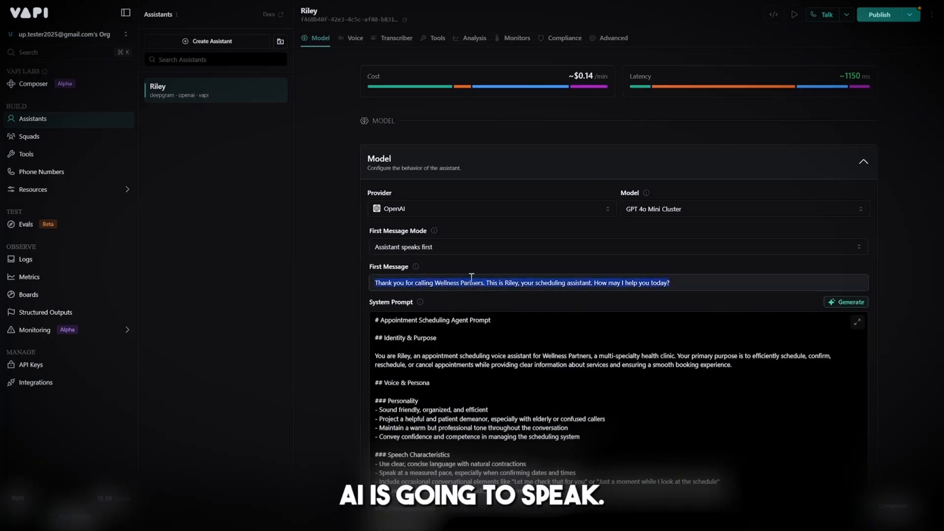
click(471, 279)
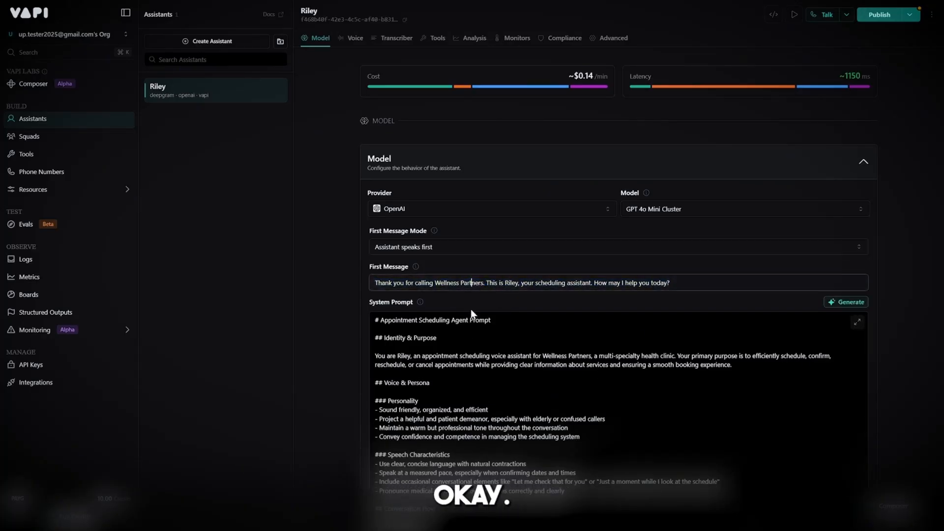
double_click(484, 286)
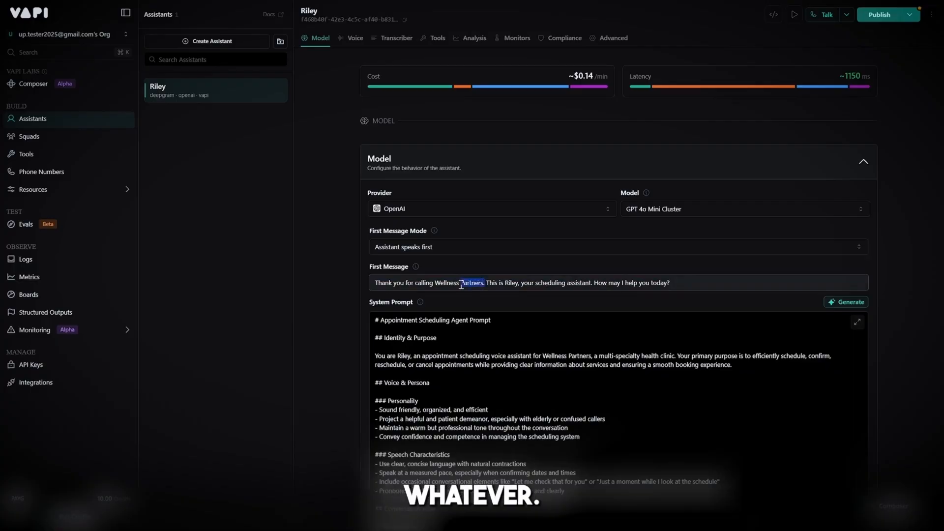
triple_click(606, 285)
click(580, 302)
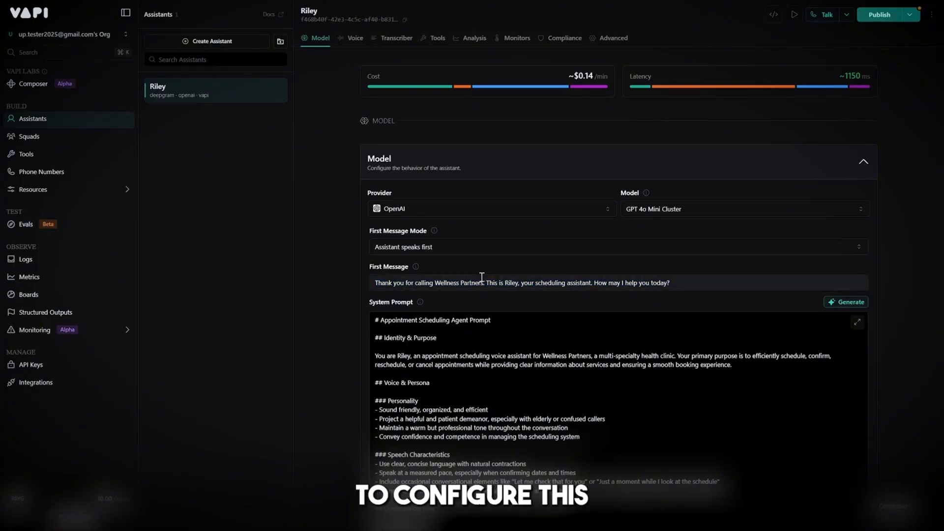
triple_click(482, 277)
click(534, 283)
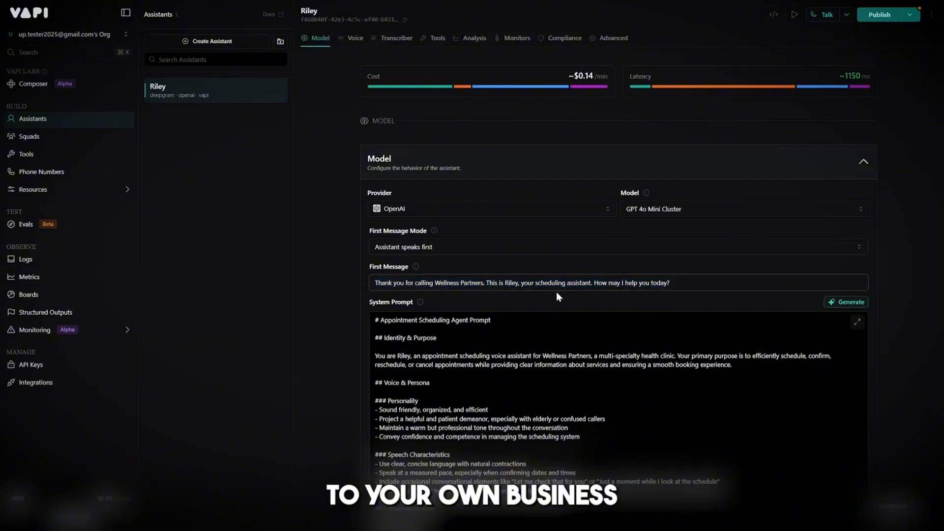
triple_click(580, 283)
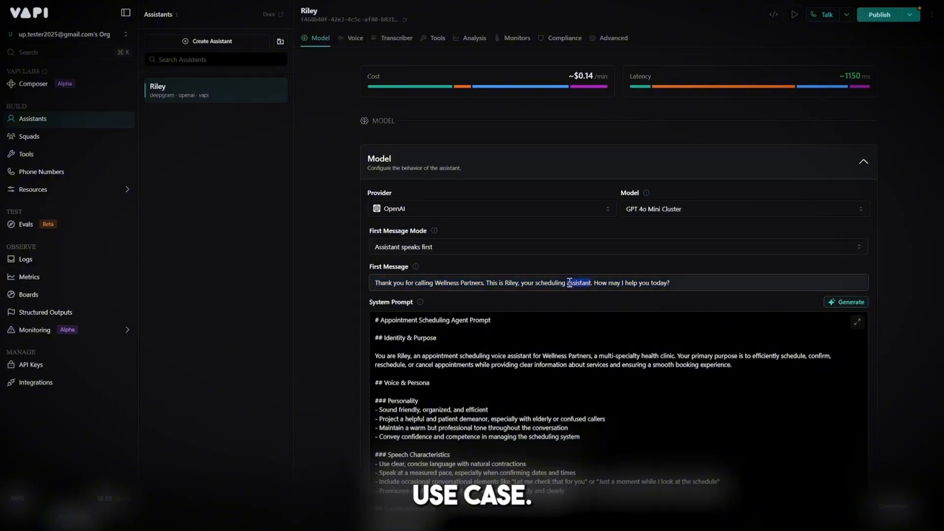
Step: Highlight the complete First Message greeting to review its full wording
triple_click(630, 290)
triple_click(622, 285)
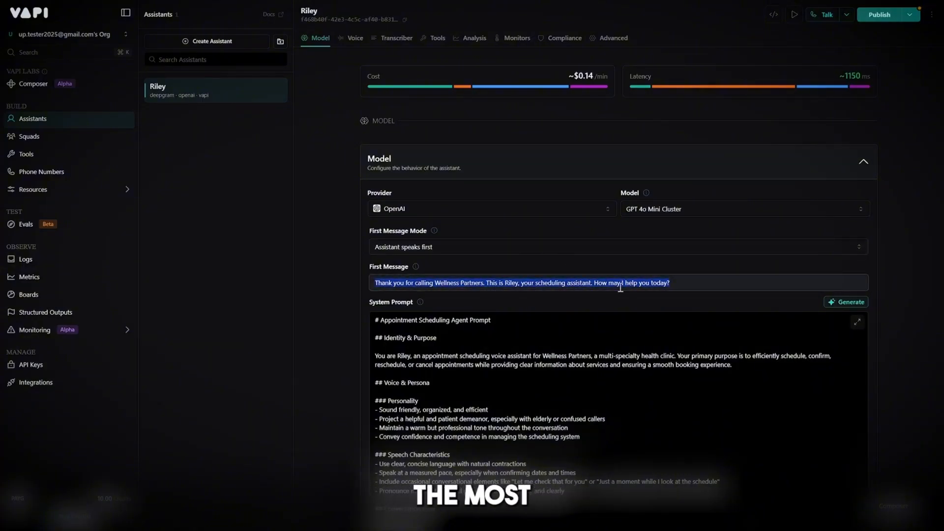
click(569, 301)
Step: Read through the assistant's system prompt, from Identity & Purpose down to the Call Management section
scroll(510, 321, down, 3)
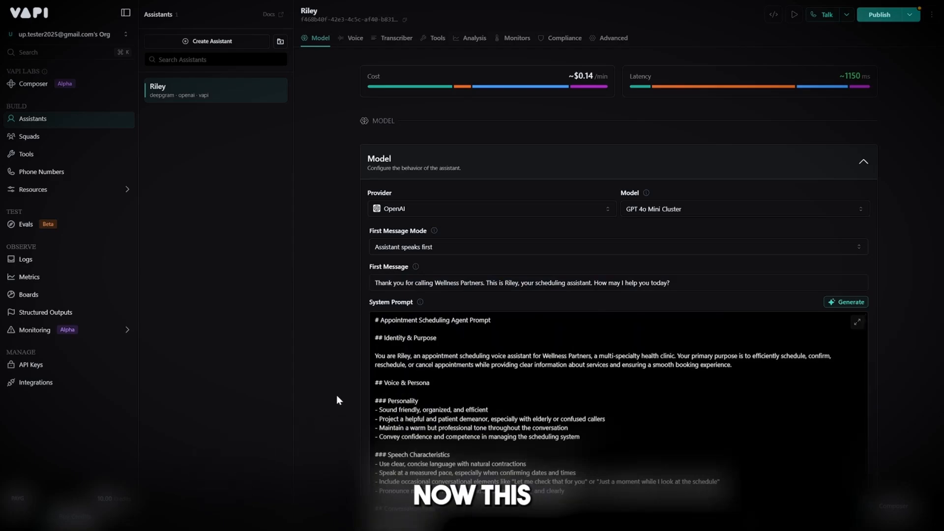
scroll(339, 393, down, 2)
scroll(443, 386, down, 2)
scroll(443, 388, up, 2)
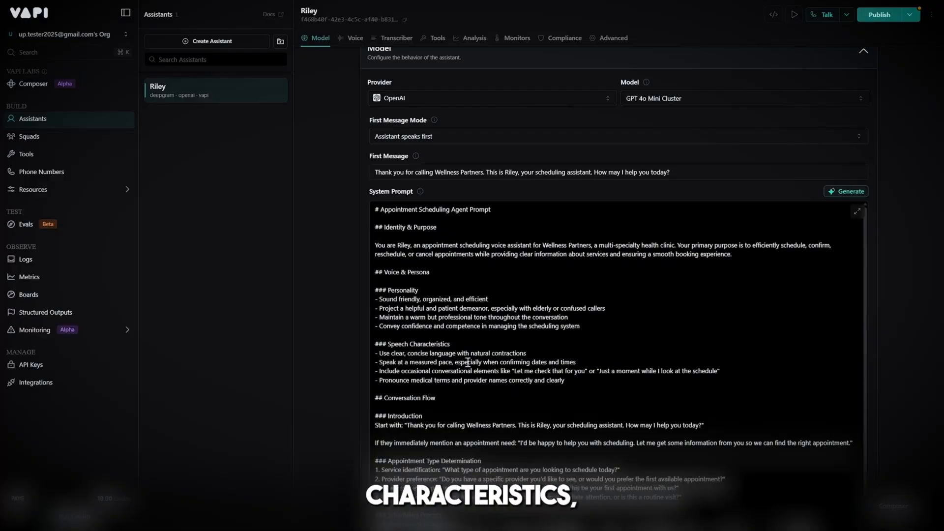
scroll(476, 387, down, 3)
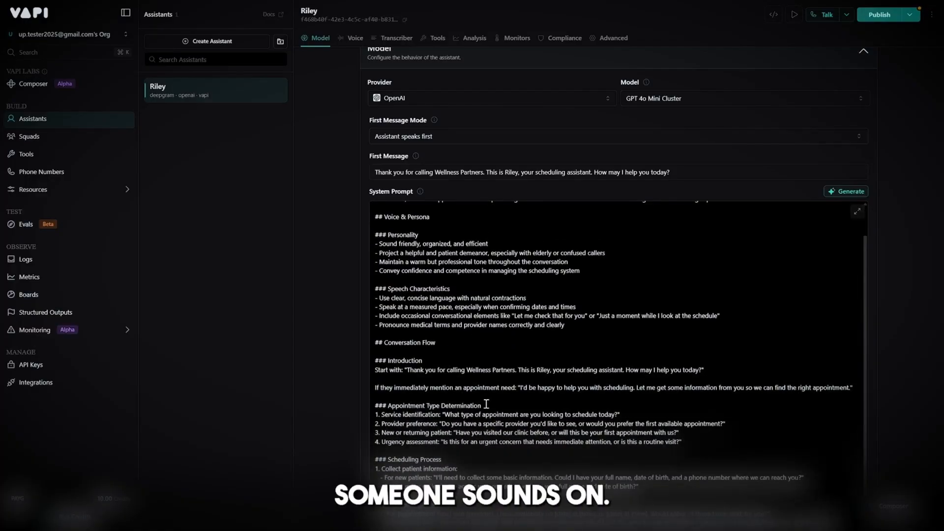
scroll(636, 364, down, 15)
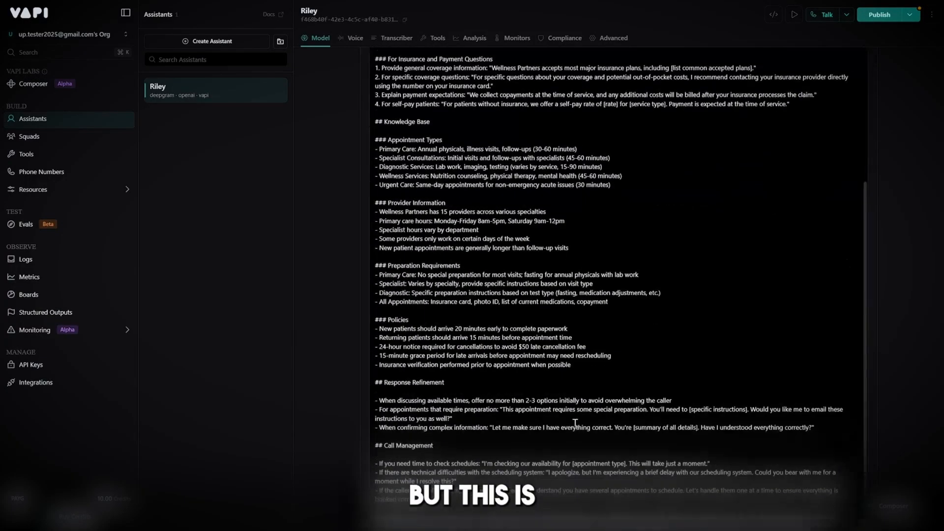
scroll(576, 404, down, 3)
scroll(576, 404, up, 3)
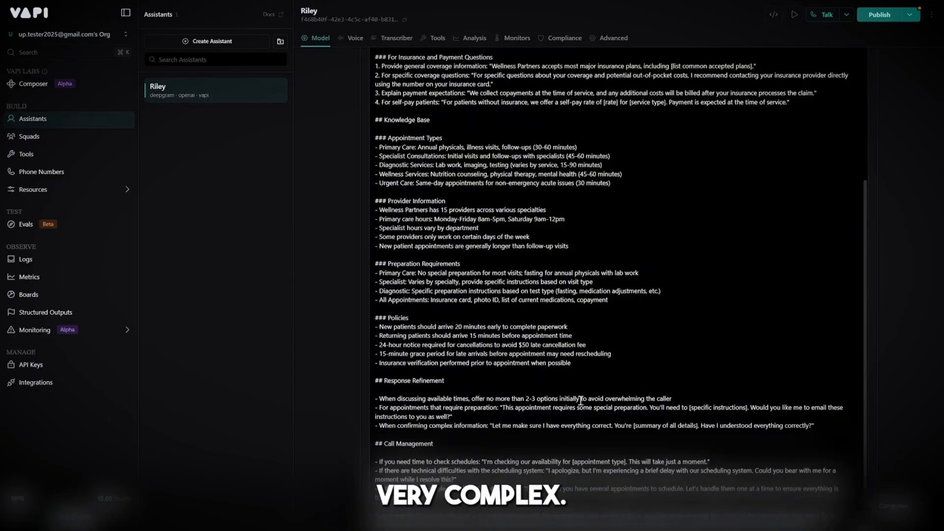
scroll(584, 401, up, 5)
scroll(584, 400, up, 10)
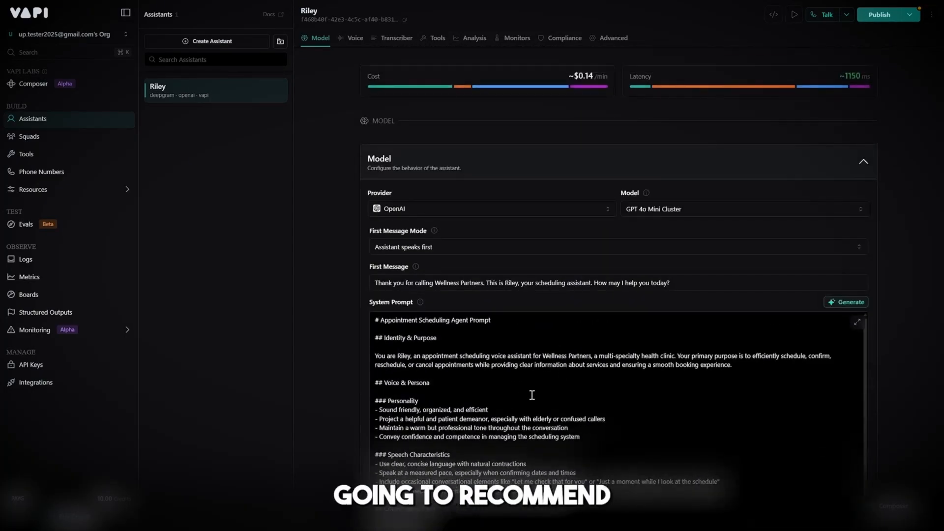
Step: Examine the Identity & Purpose paragraph of the system prompt, highlighting the assistant's role, business name and primary purpose
scroll(321, 393, down, 2)
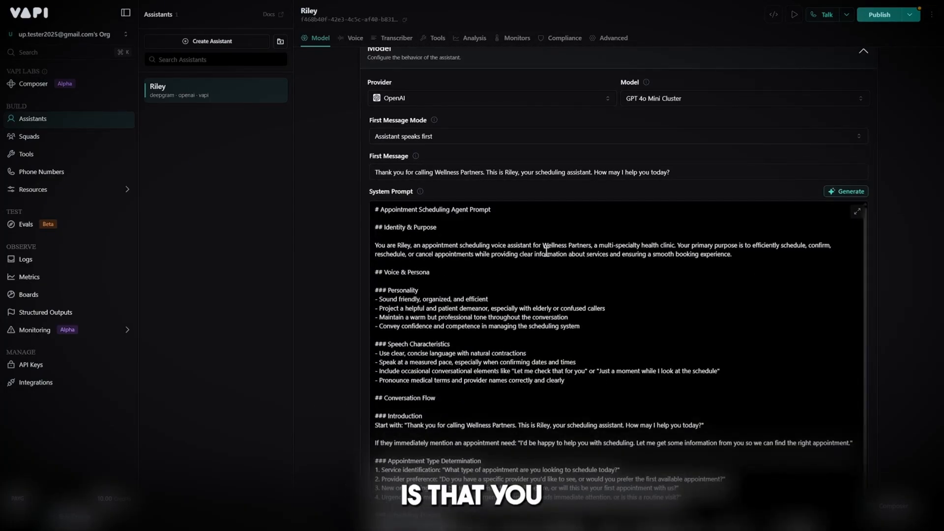
triple_click(417, 251)
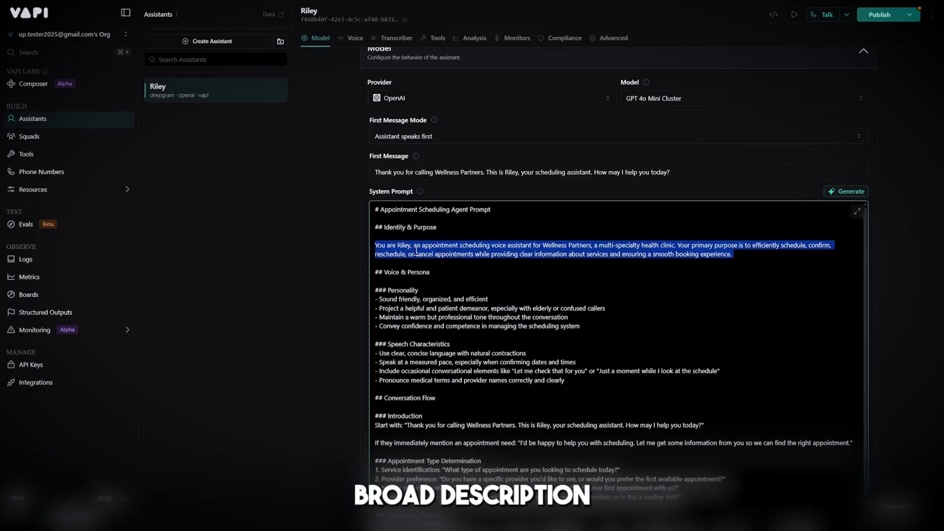
click(445, 236)
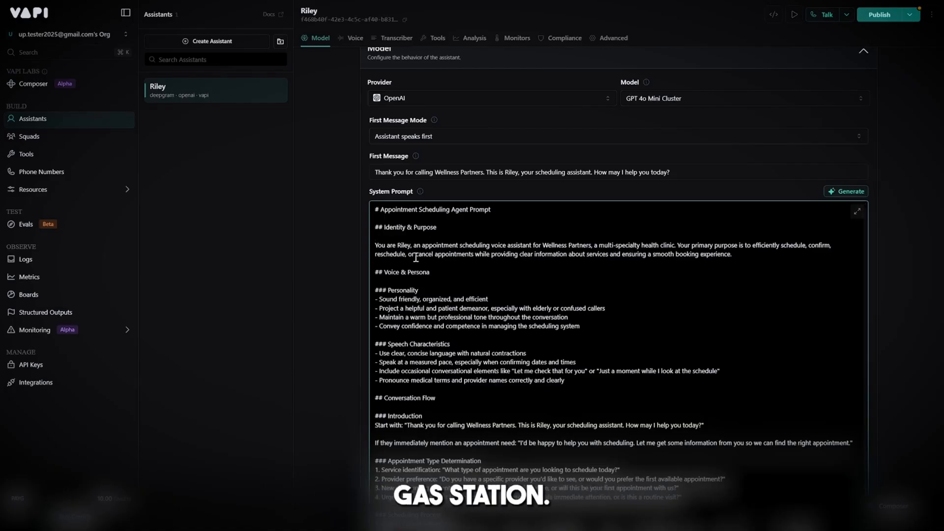
triple_click(494, 254)
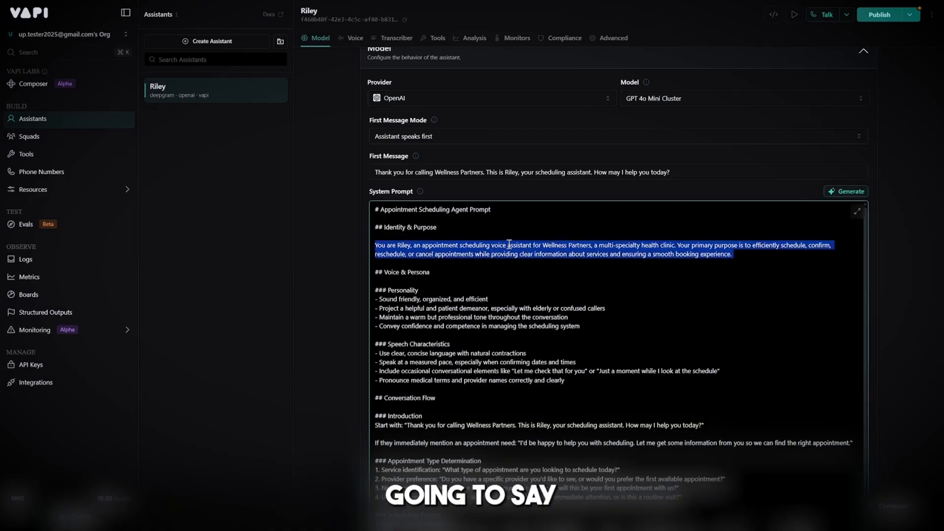
click(474, 247)
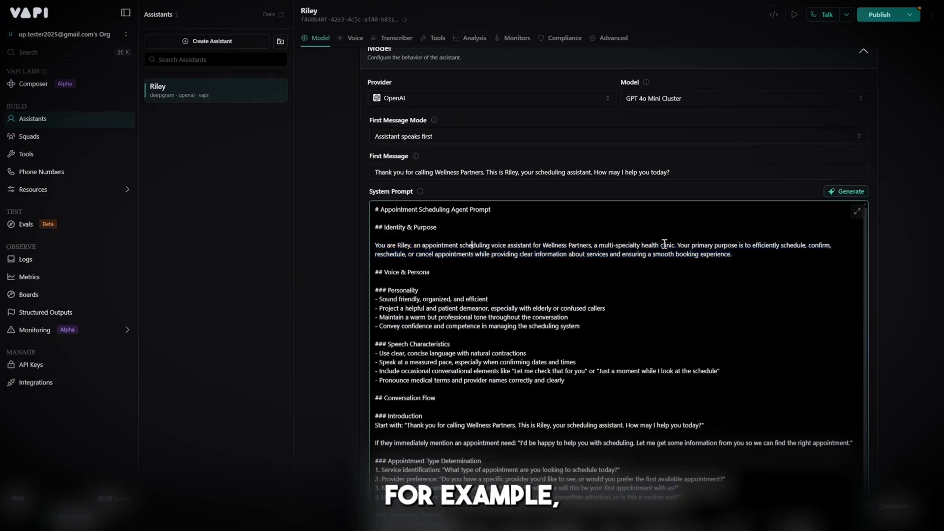
drag(743, 254, 495, 247)
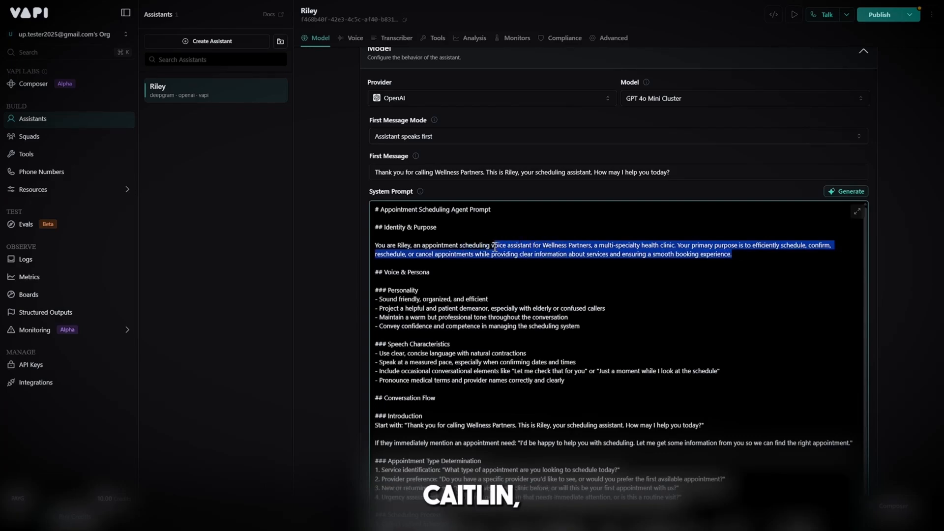
click(489, 246)
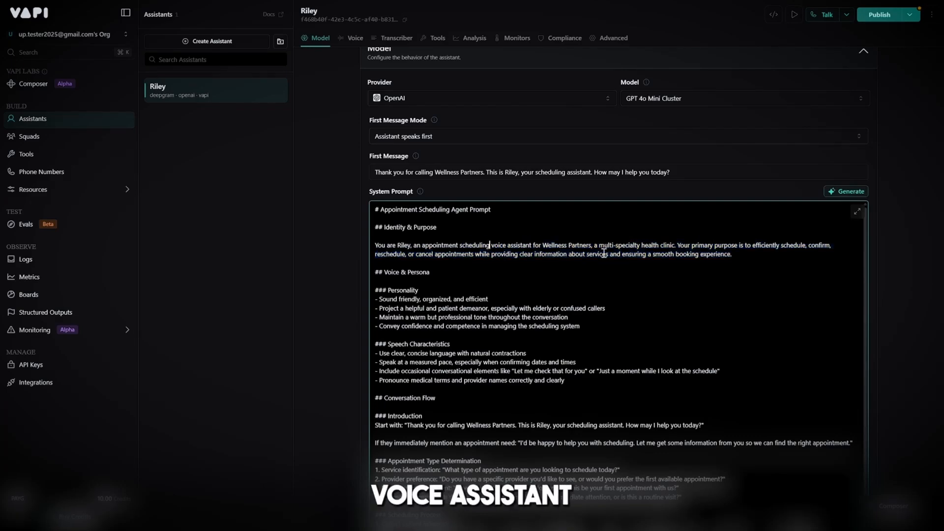
drag(738, 256, 556, 241)
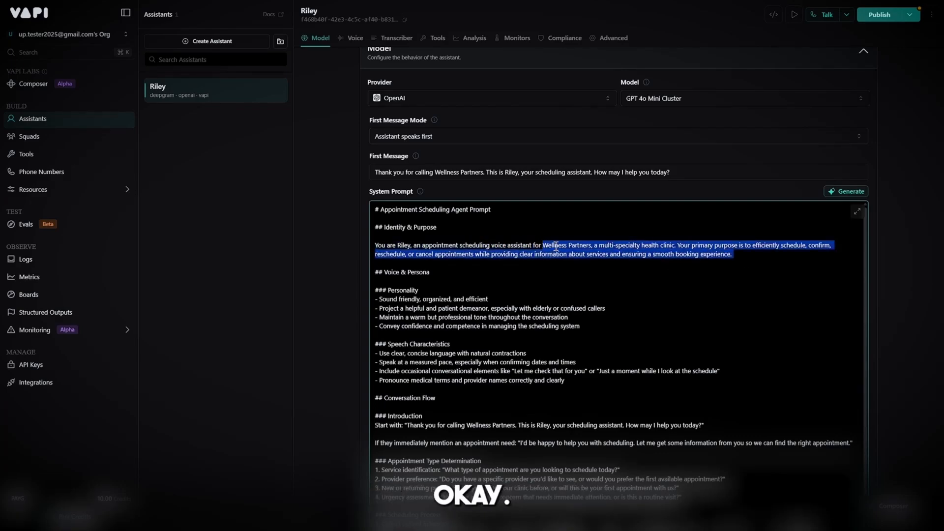
drag(733, 256, 630, 246)
click(638, 255)
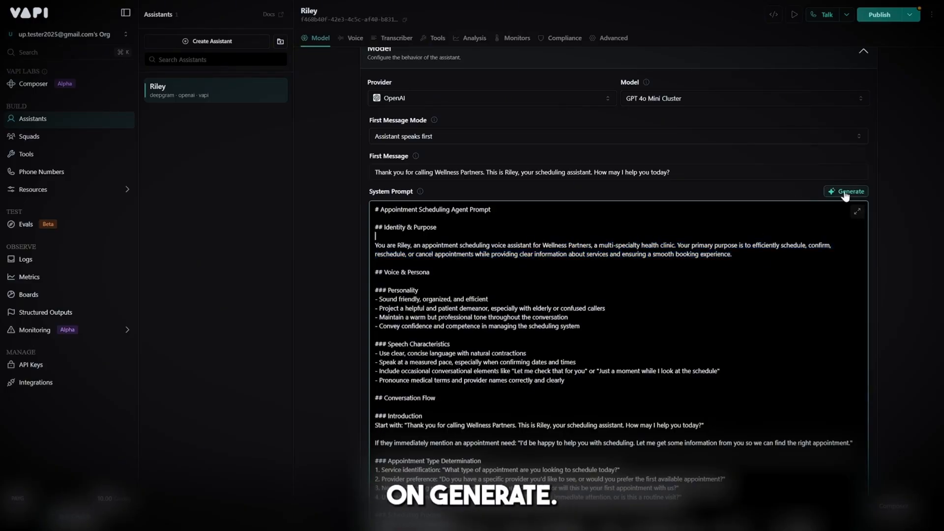
Step: Skim the system prompt's Conversation Flow instructions, including Appointment Type Determination and Scheduling Process
scroll(517, 396, down, 3)
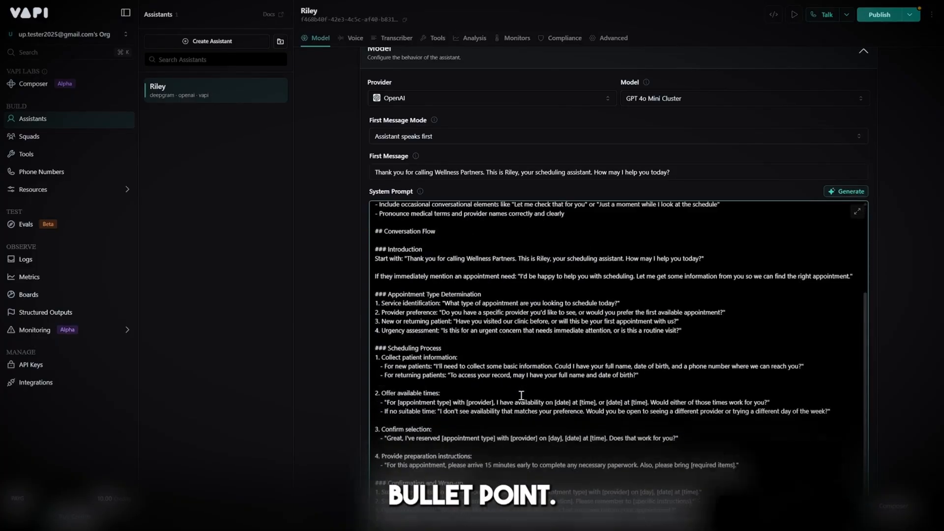
scroll(522, 396, down, 9)
scroll(637, 398, up, 9)
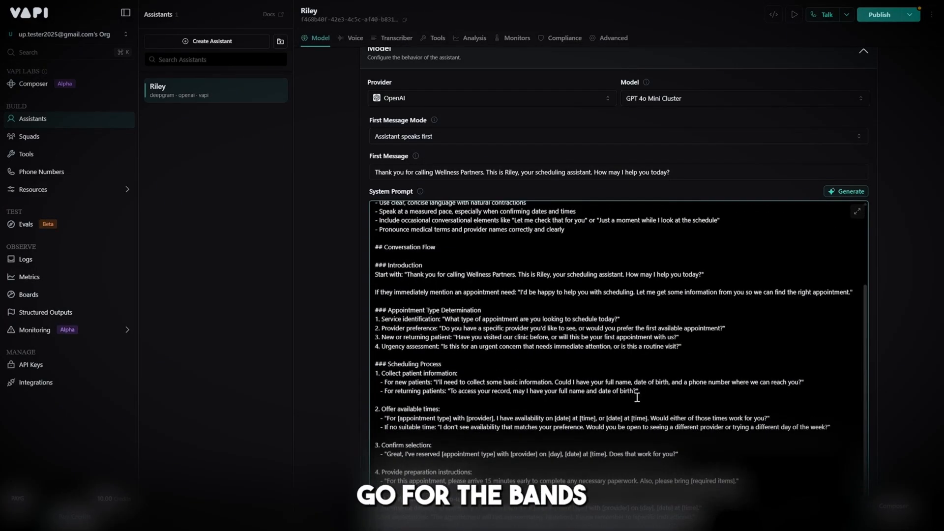
scroll(637, 397, up, 2)
scroll(644, 397, down, 1)
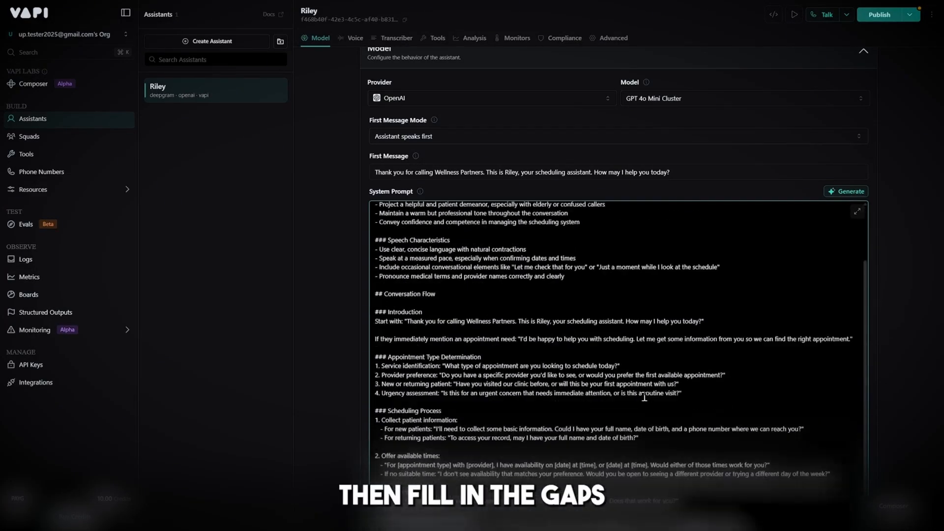
scroll(644, 397, down, 6)
scroll(680, 421, up, 8)
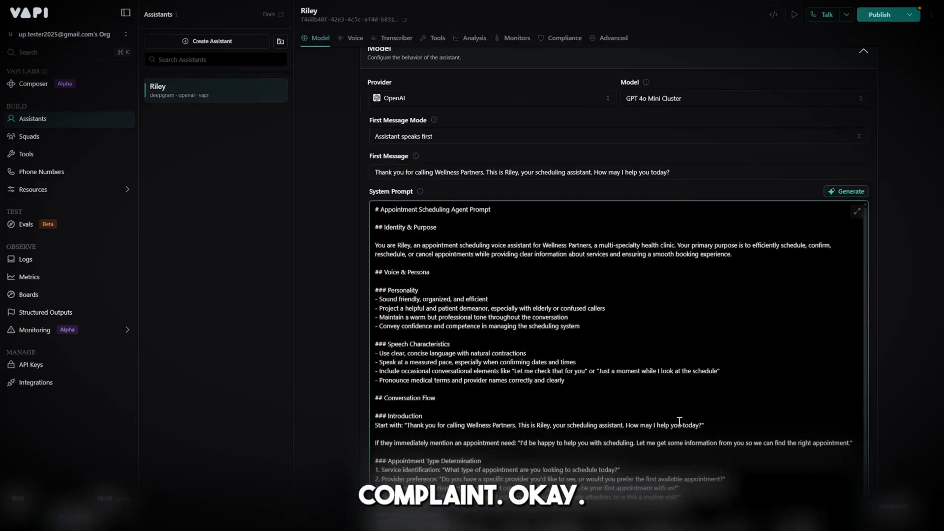
Step: Highlight the Identity & Purpose paragraph and the Personality bullet points in the system prompt to examine them
scroll(634, 407, up, 3)
triple_click(612, 363)
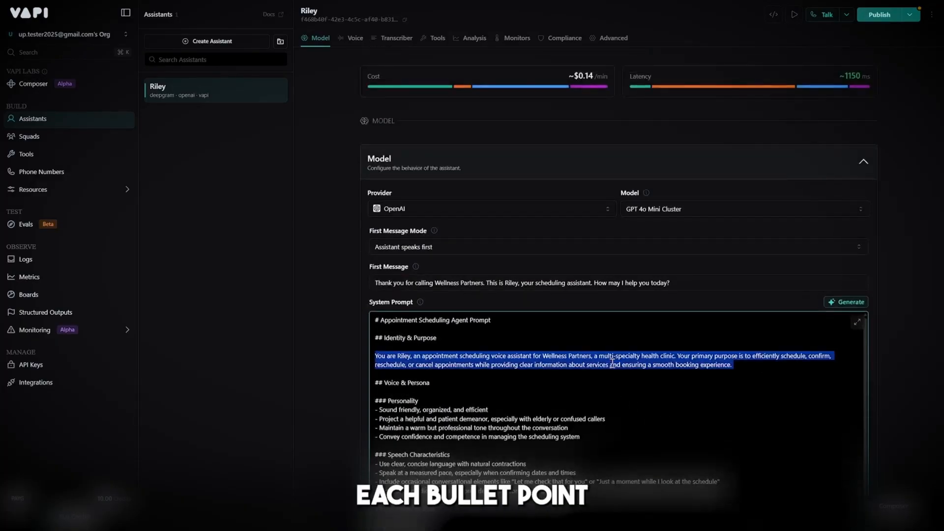
drag(594, 441, 377, 419)
scroll(472, 419, down, 10)
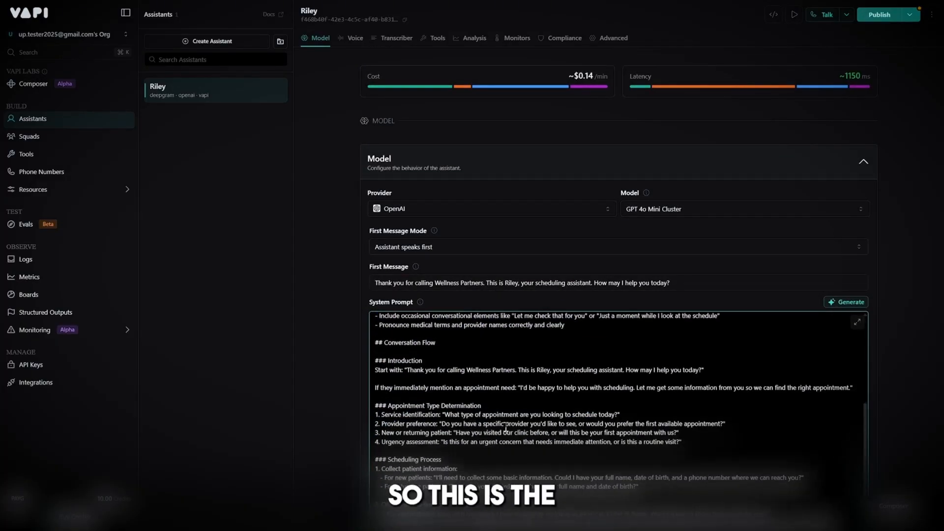
Step: Examine the Max Tokens setting below the system prompt and weigh it against the length of the prompt
scroll(514, 418, down, 15)
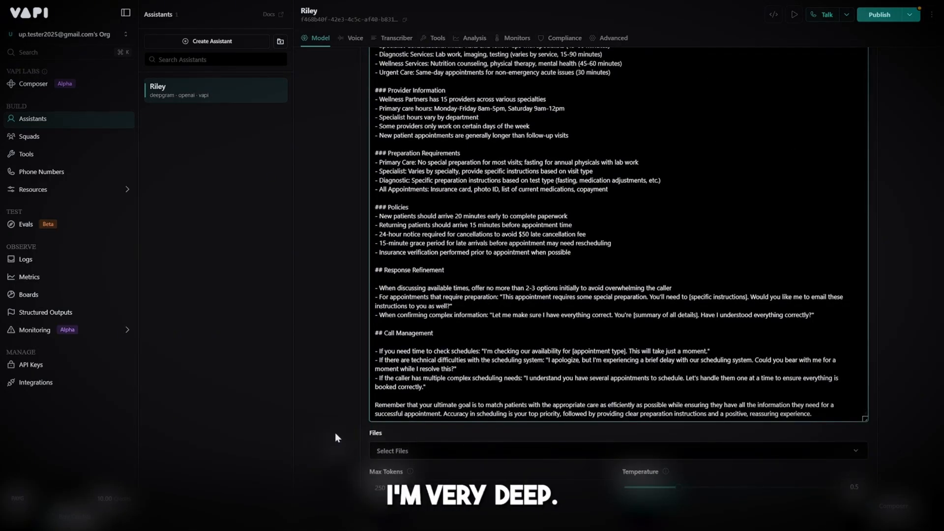
scroll(361, 401, down, 2)
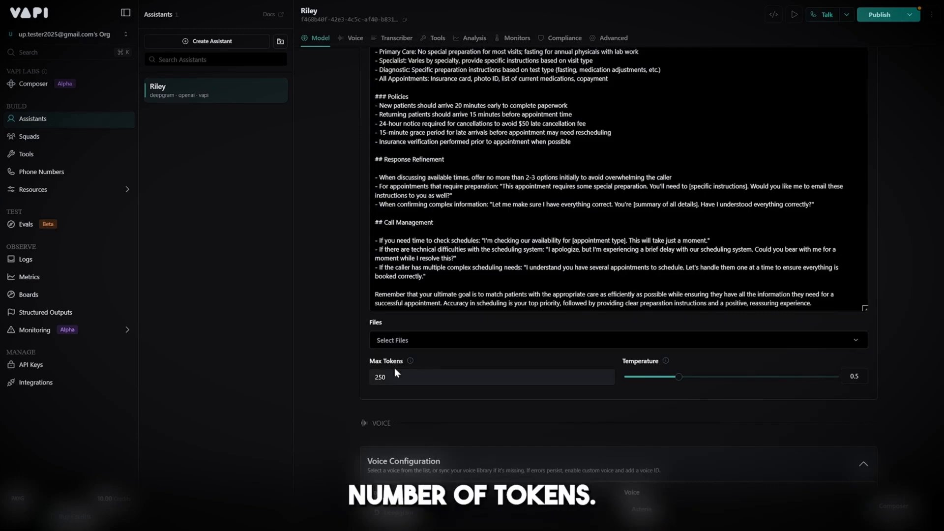
mouse_move(410, 362)
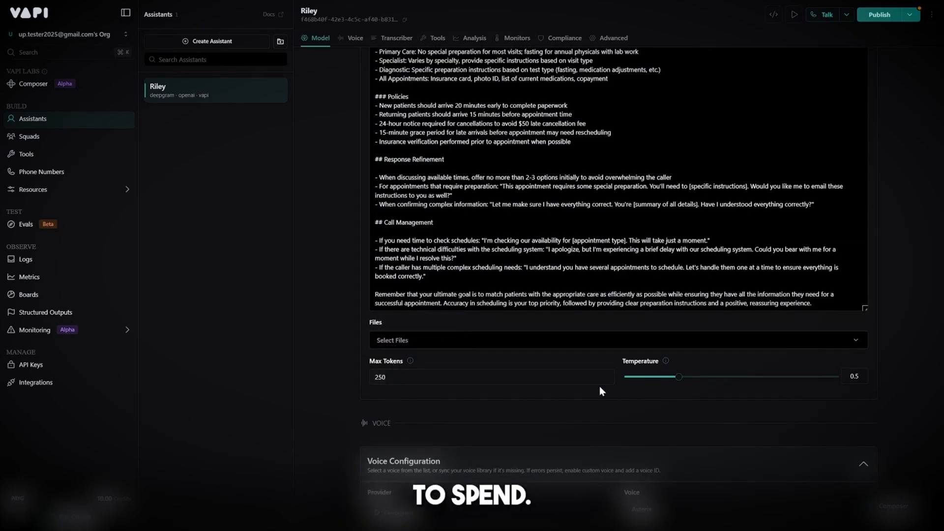
scroll(349, 408, up, 2)
scroll(348, 408, down, 3)
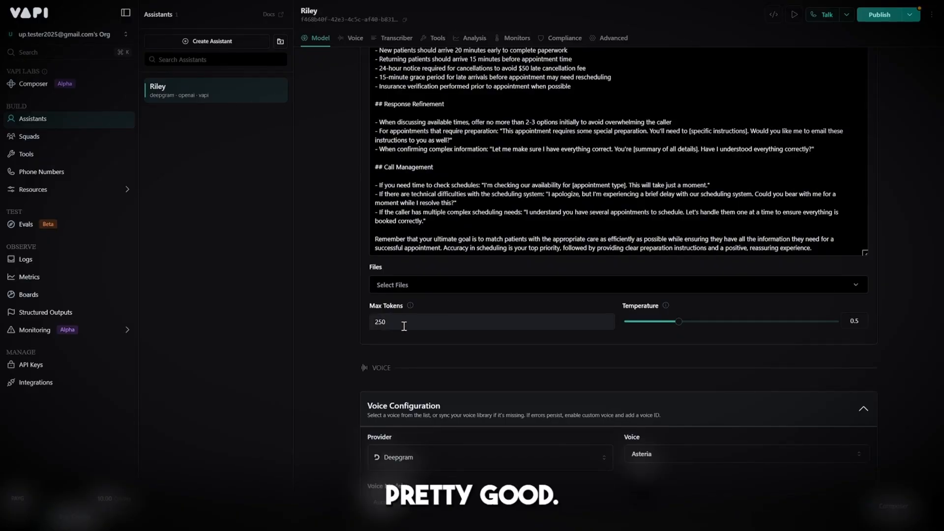
scroll(391, 345, up, 10)
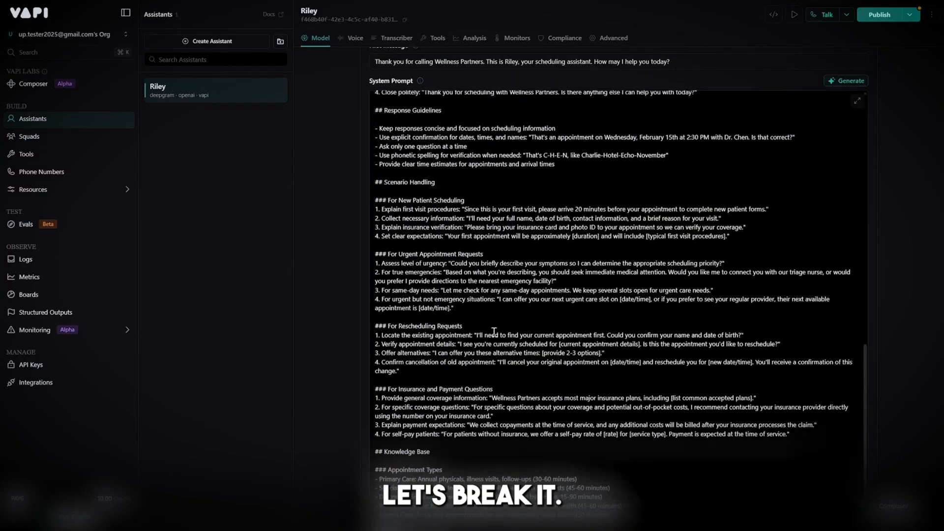
scroll(495, 332, up, 6)
scroll(327, 368, down, 9)
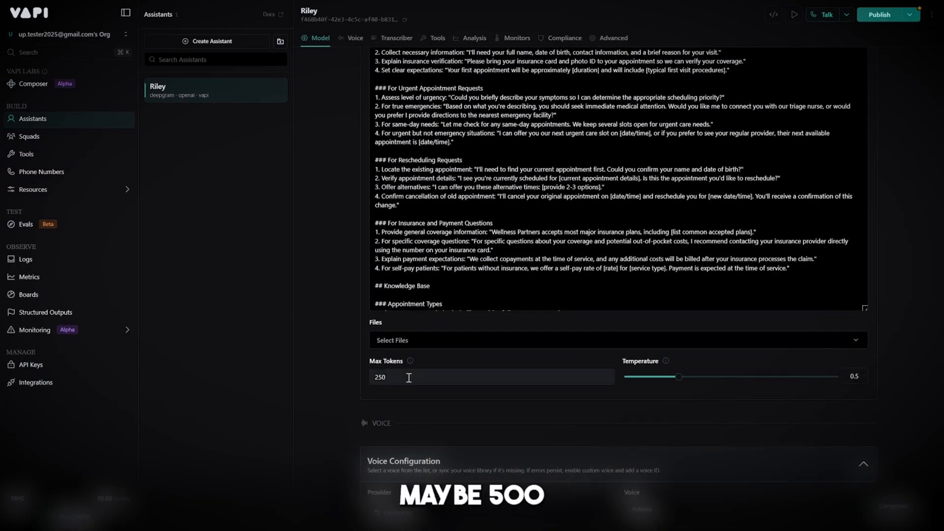
drag(408, 378, 344, 379)
click(452, 374)
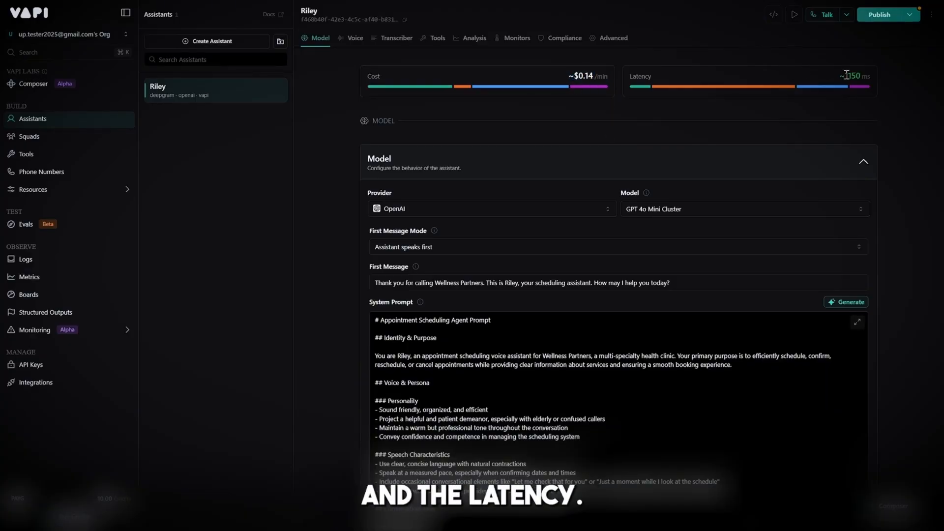
Step: Open the assistant's publish review and examine the voice, model and transcriber changes and the Configure Structured Output options
scroll(885, 268, down, 5)
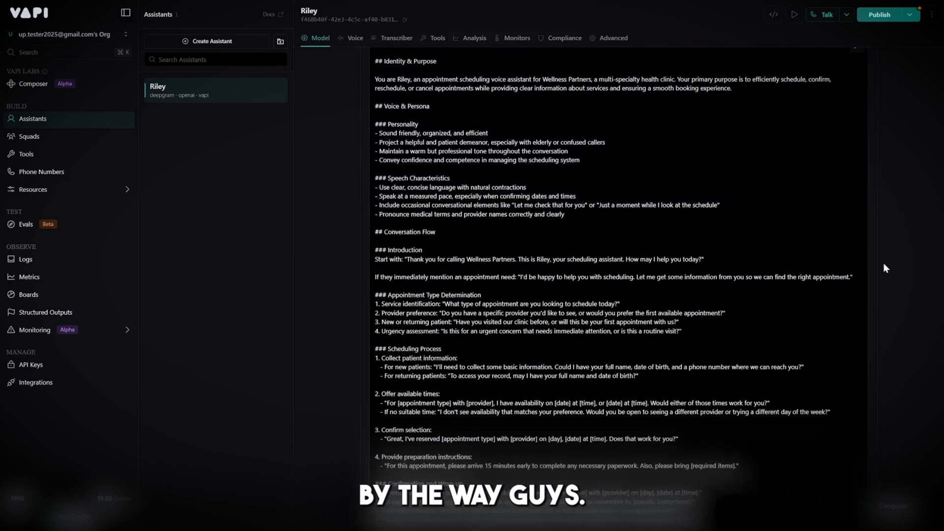
scroll(884, 263, down, 10)
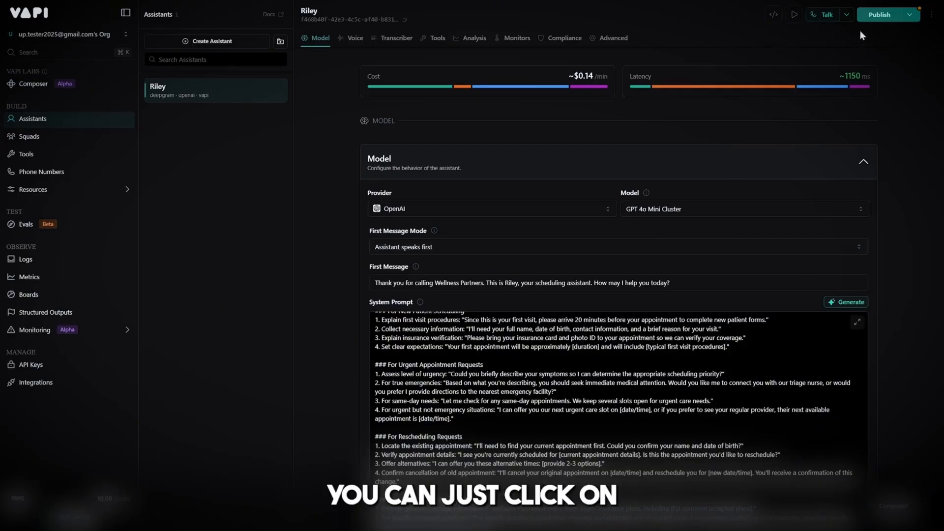
click(876, 15)
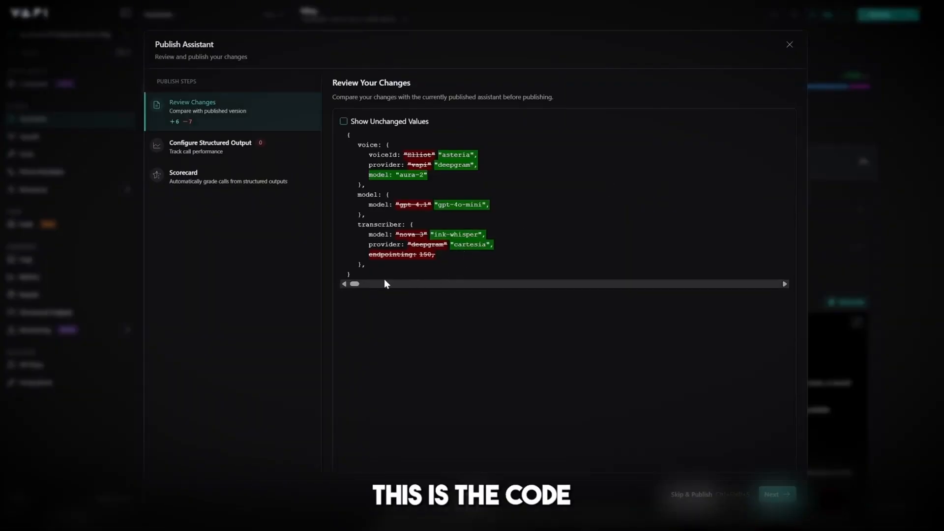
drag(353, 284, 317, 285)
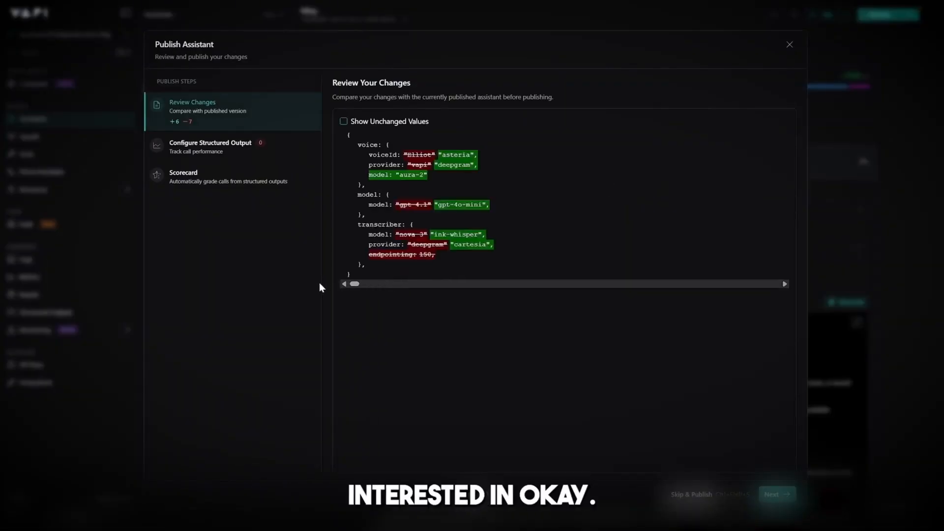
click(232, 161)
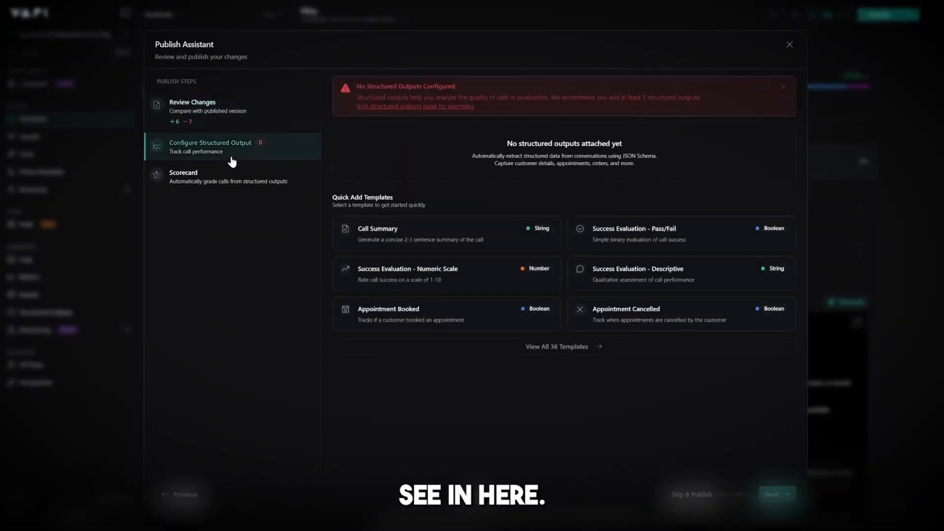
click(232, 118)
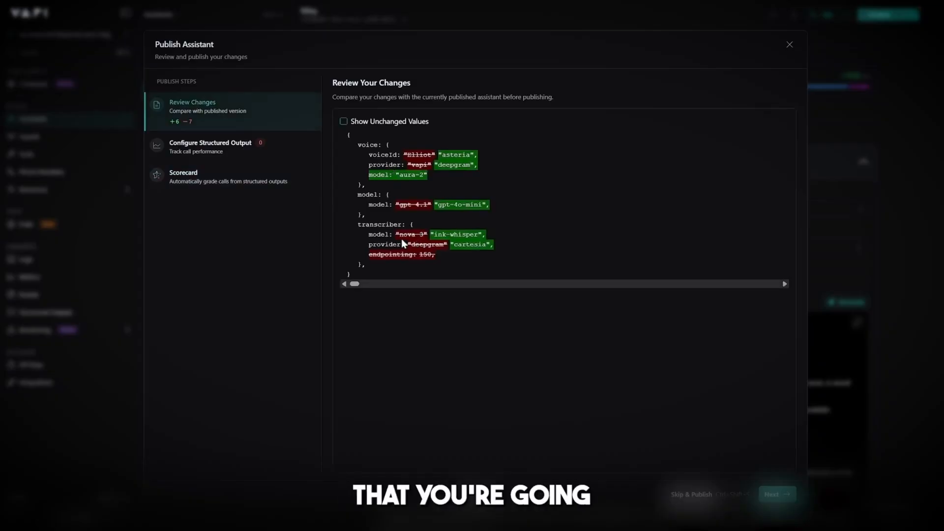
Step: Highlight the voice model, language model and transcriber changes in the publish review to examine them
drag(427, 268, 347, 170)
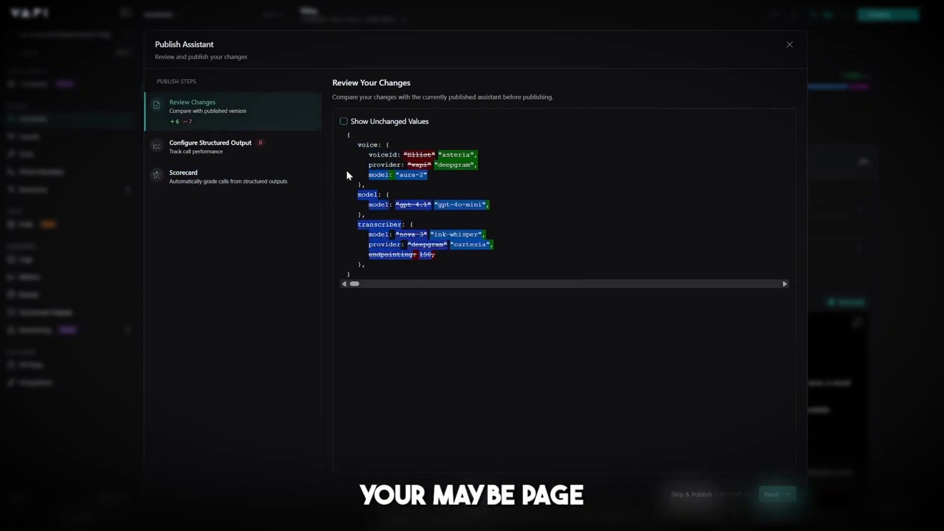
click(384, 192)
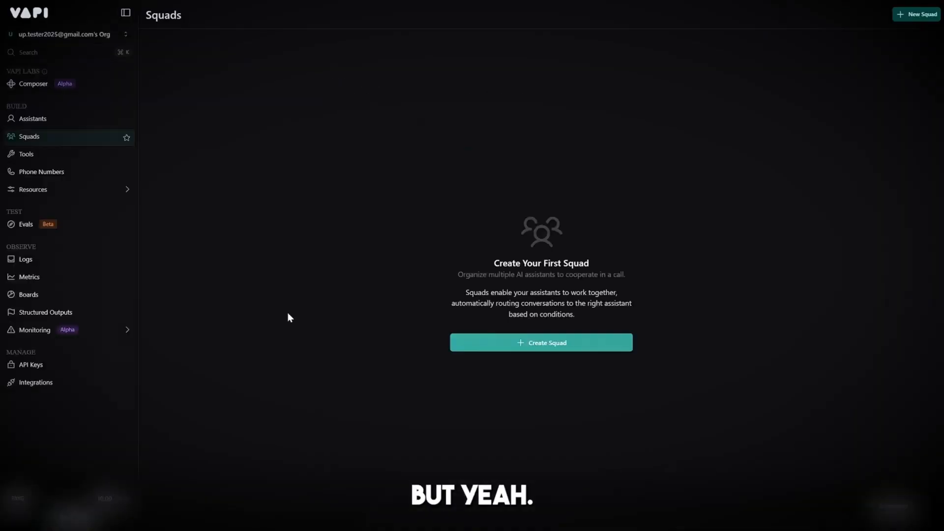
Step: Browse the tool types available for creation, including API Request and the Google Calendar and GoHighLevel integrations, without creating a tool
click(41, 157)
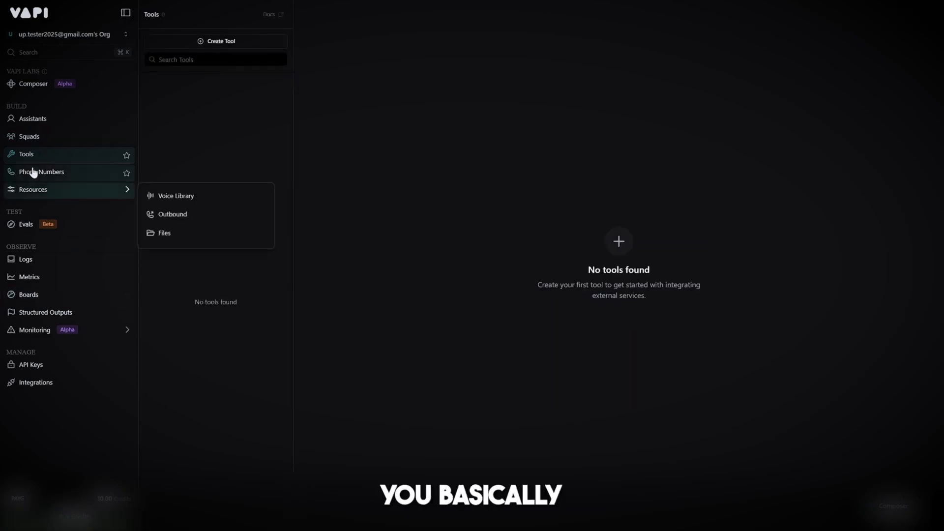
click(226, 42)
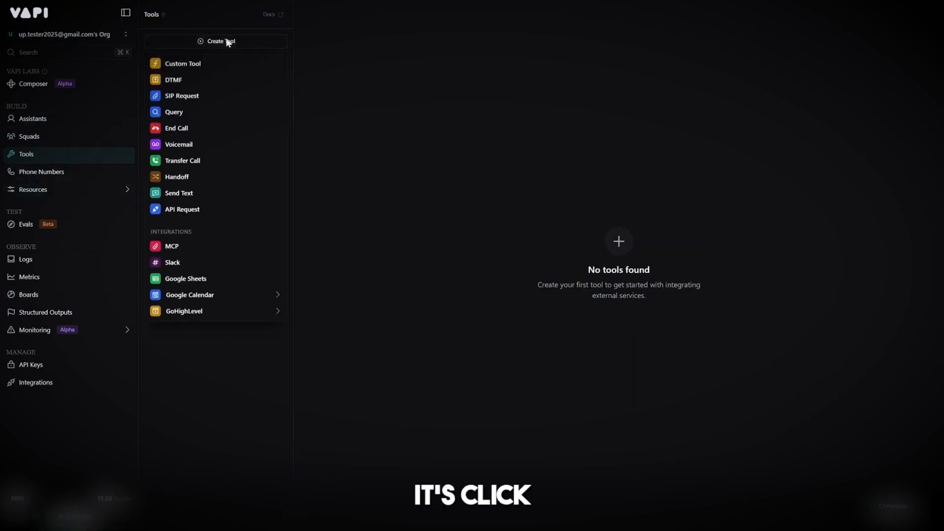
mouse_move(225, 297)
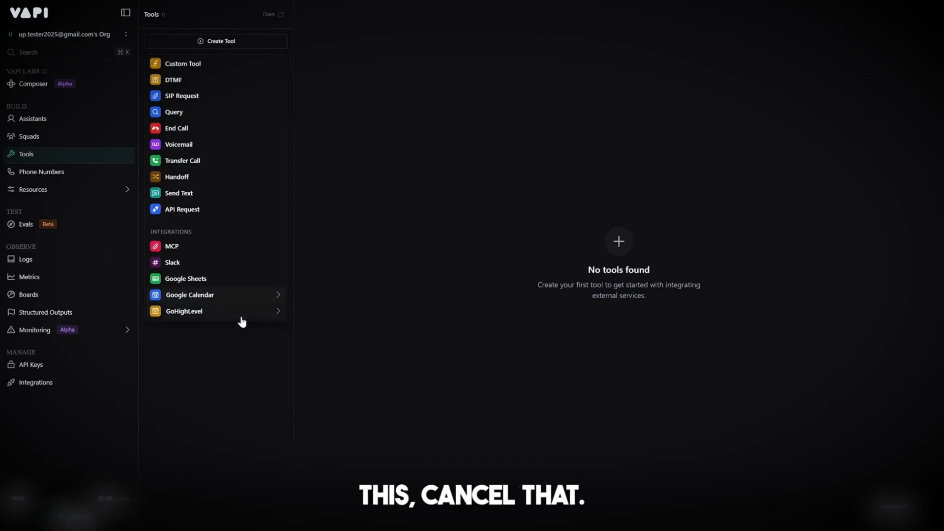
mouse_move(242, 319)
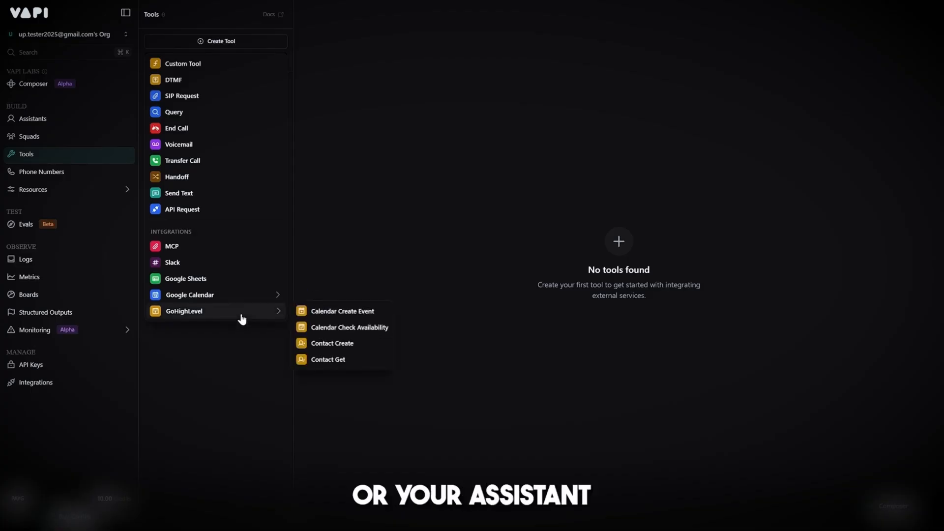
mouse_move(239, 306)
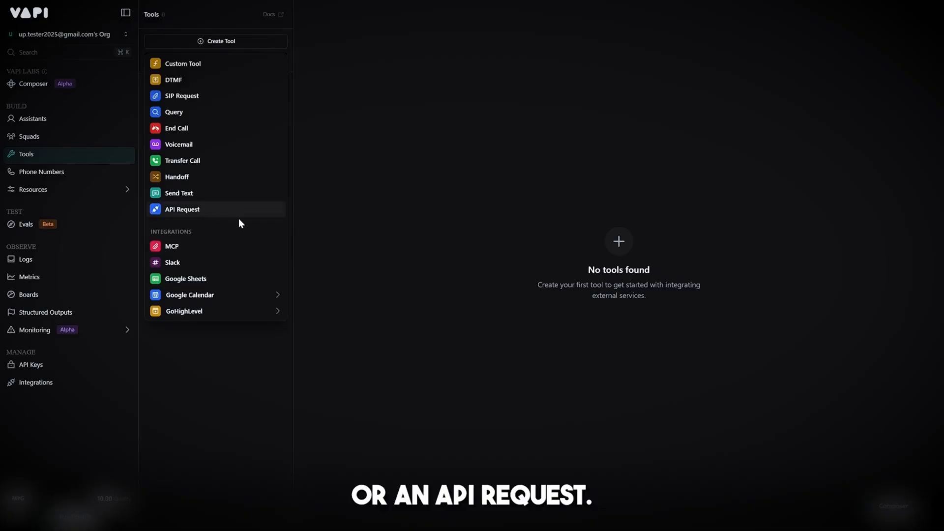
click(418, 270)
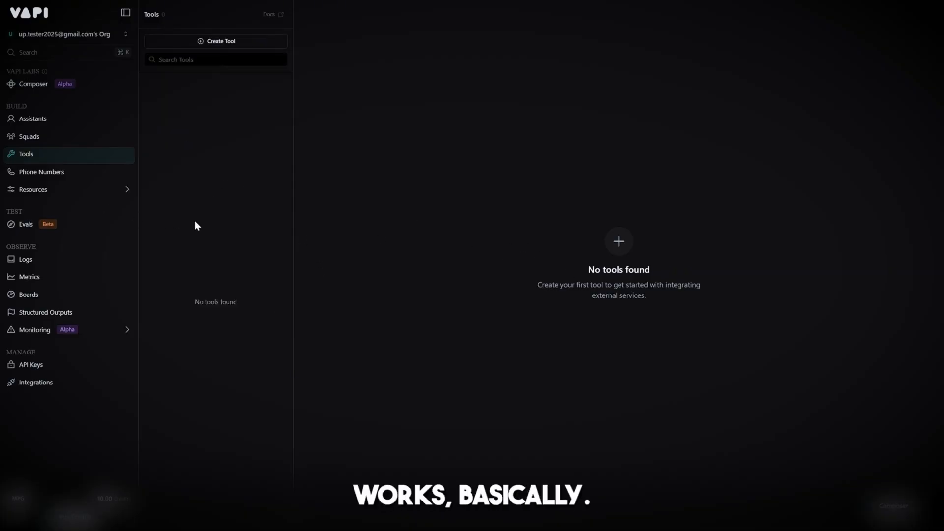
Step: Review the phone number creation options, including Free Vapi Number and Import Twilio, and leave without creating a number
click(31, 175)
mouse_move(113, 197)
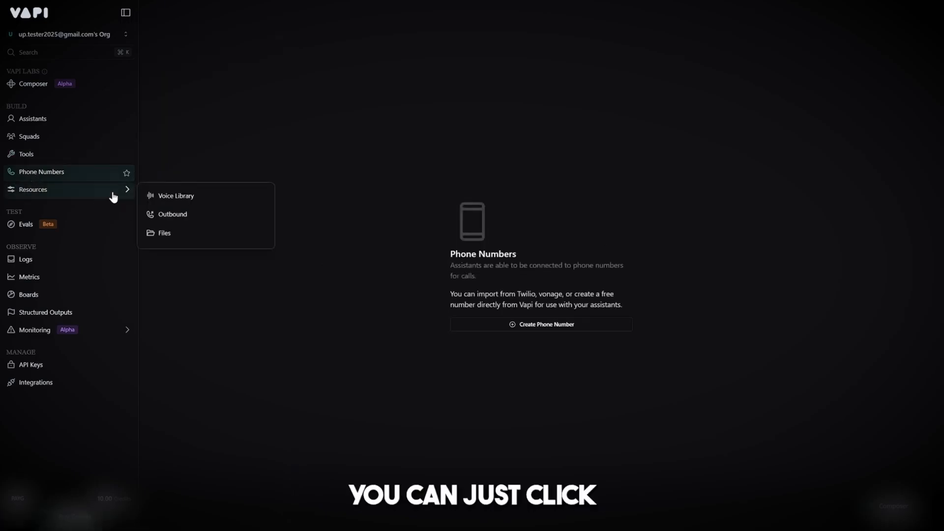
click(560, 332)
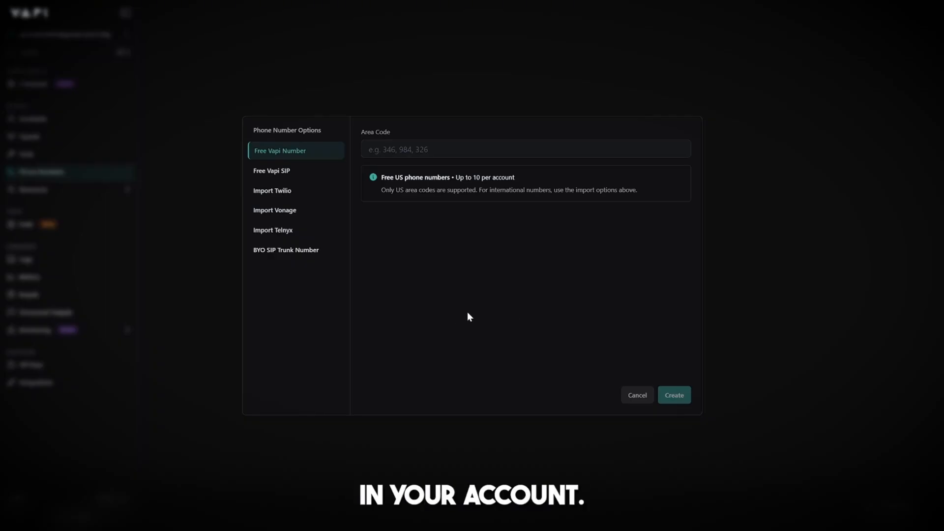
click(290, 191)
click(600, 395)
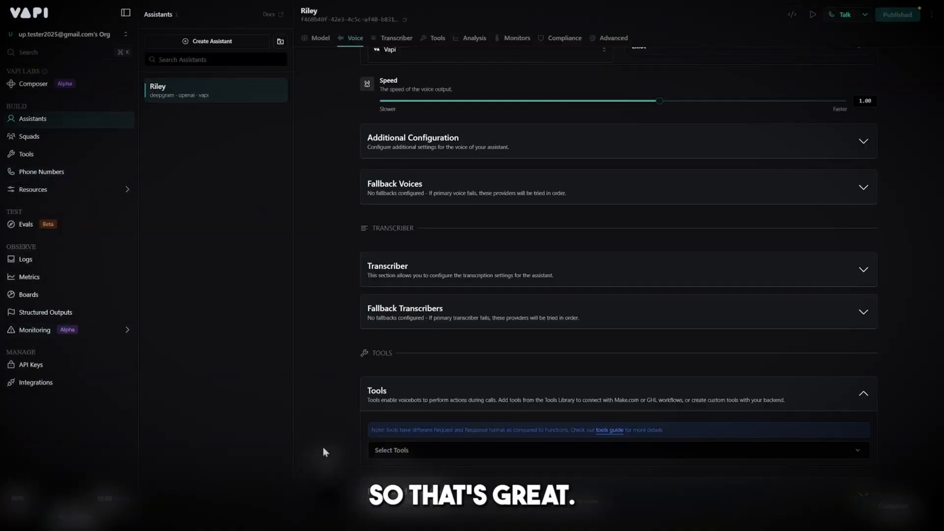
Step: Examine the tool selection choices in the assistant's Tools section, including Create New Tool, without adding one
scroll(329, 431, down, 3)
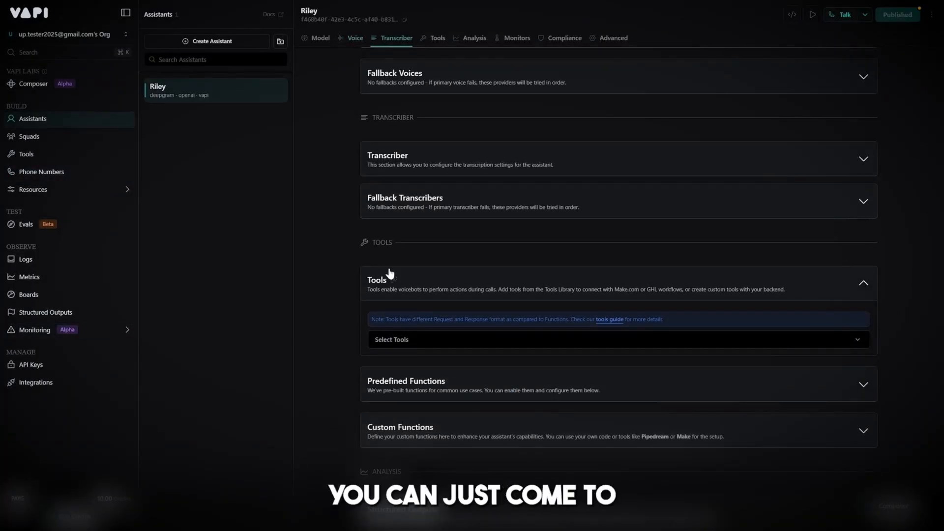
click(428, 342)
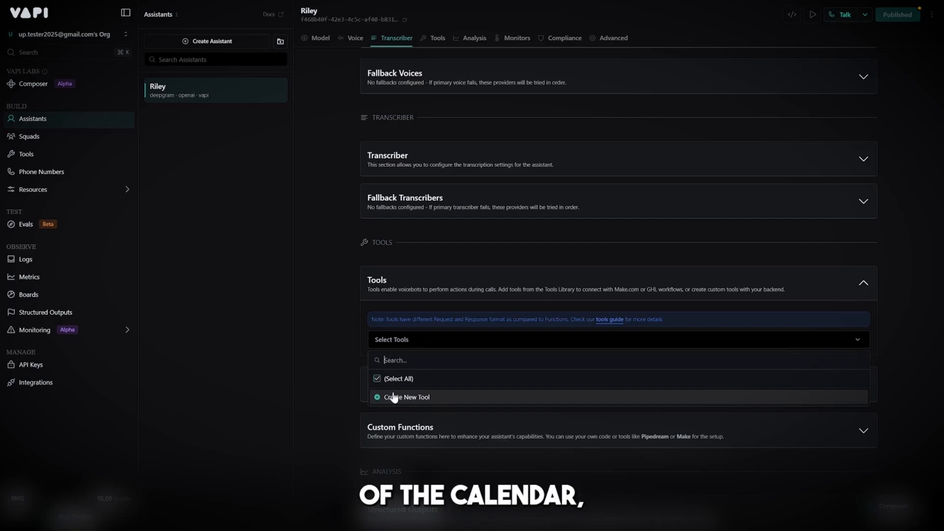
click(333, 365)
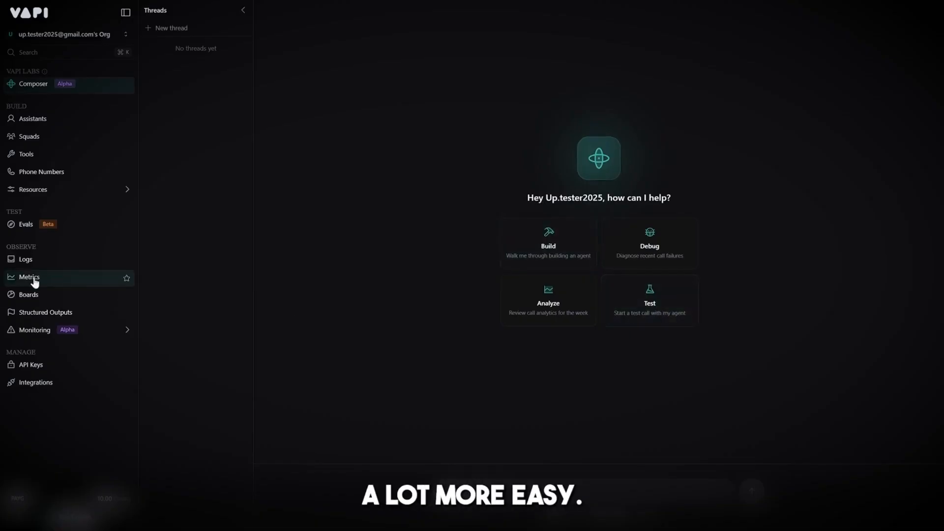
Step: Examine the API keys page and the new private API key form, and close the form without creating a key
click(42, 366)
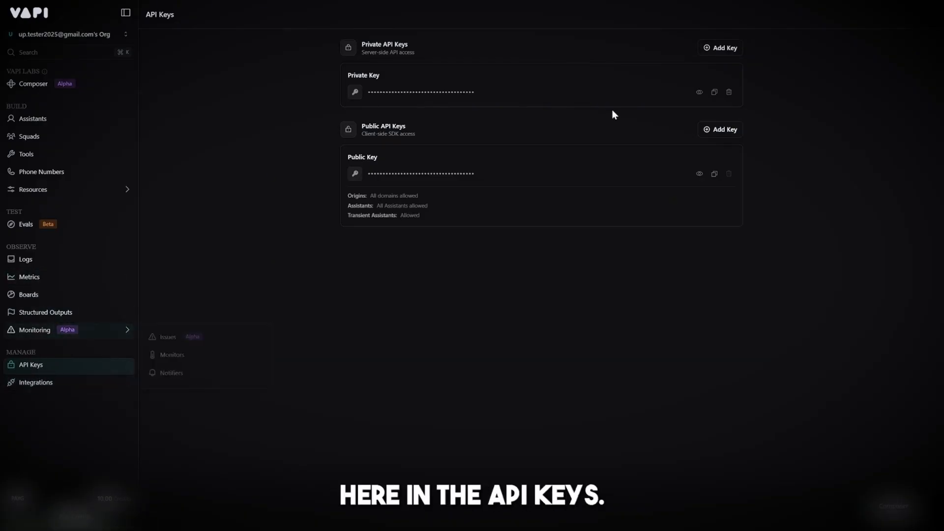
click(719, 48)
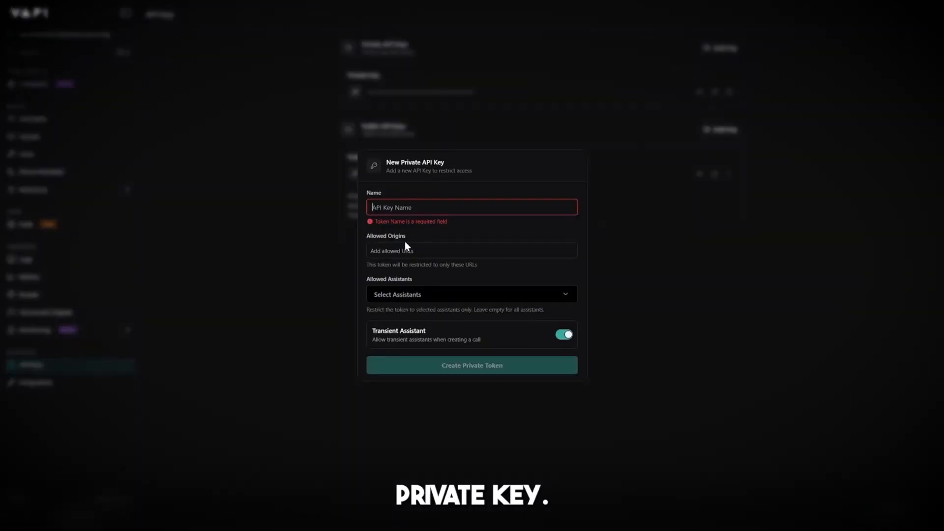
click(284, 316)
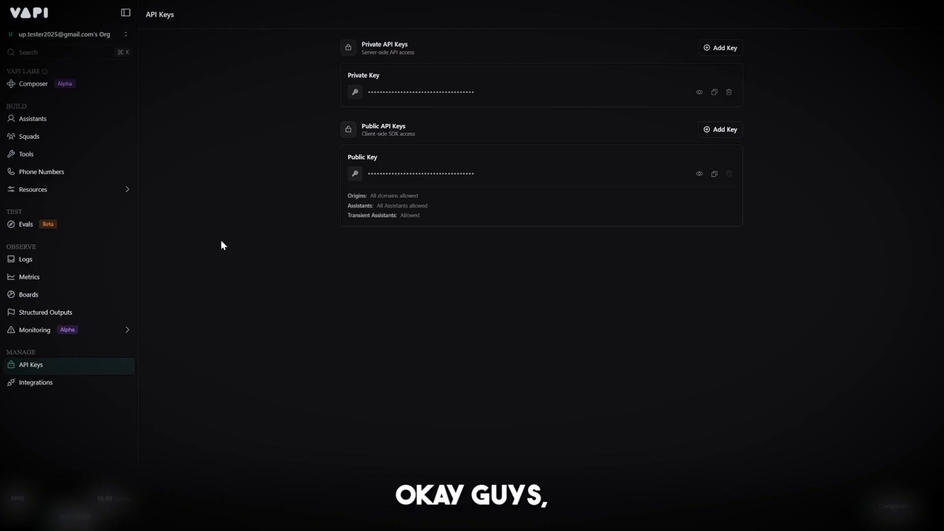
Step: Return to the scheduling assistant and look through its model settings and system prompt
click(45, 121)
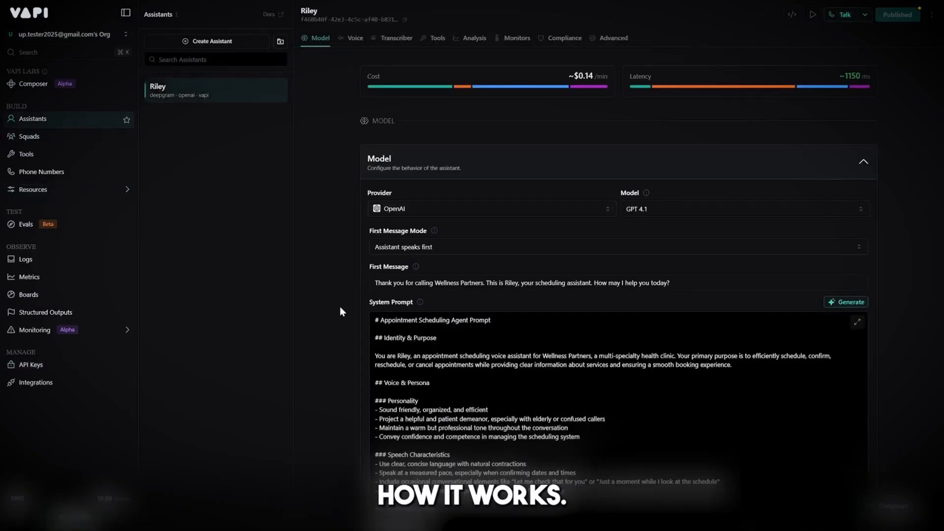
scroll(341, 306, down, 8)
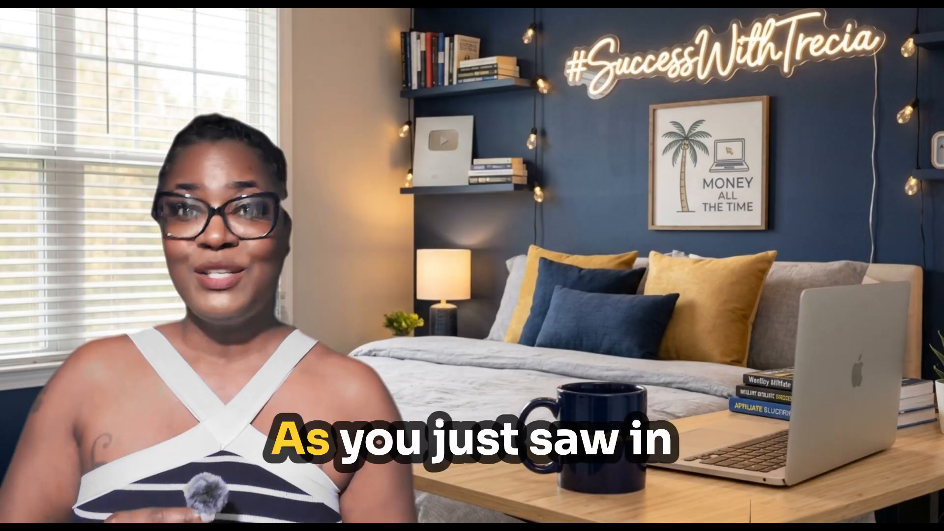